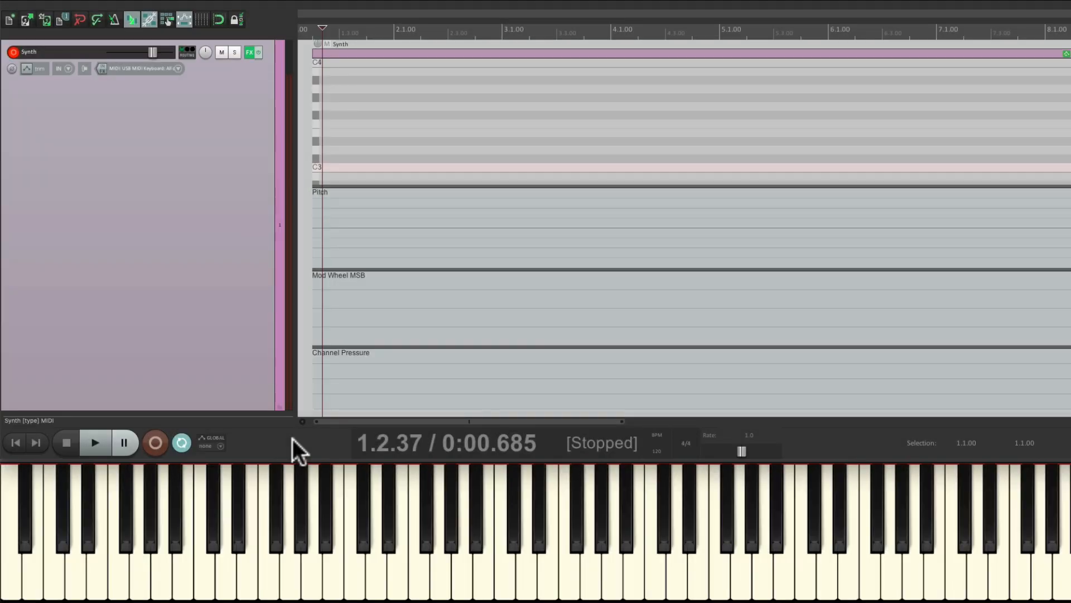
Step: Inspect the Synth track's Xpand!2 instrument, record a test take from the keyboard, then discard it
left_click(249, 54)
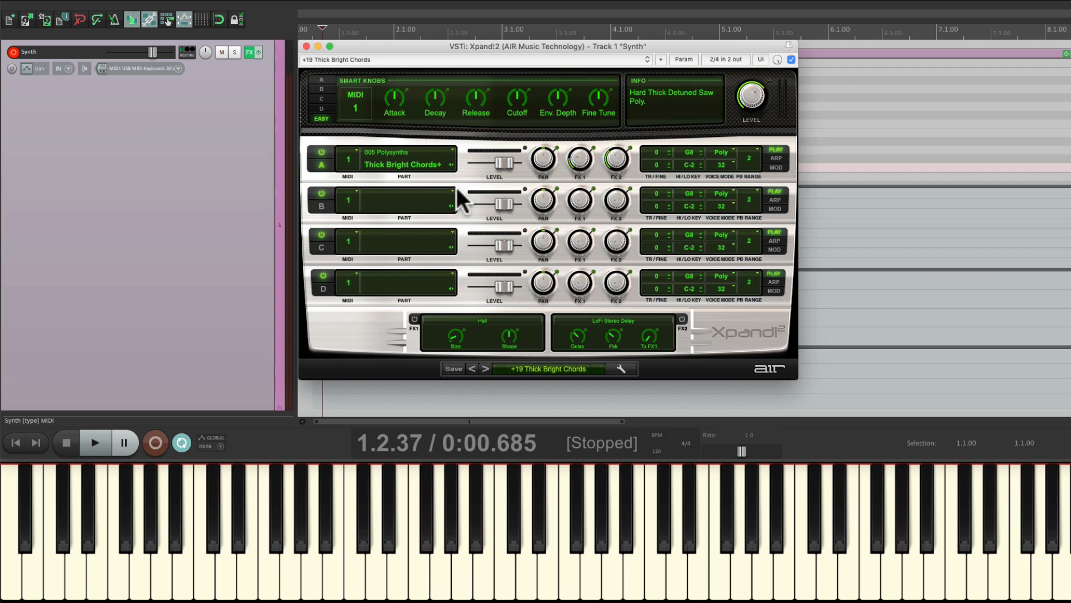
left_click(306, 46)
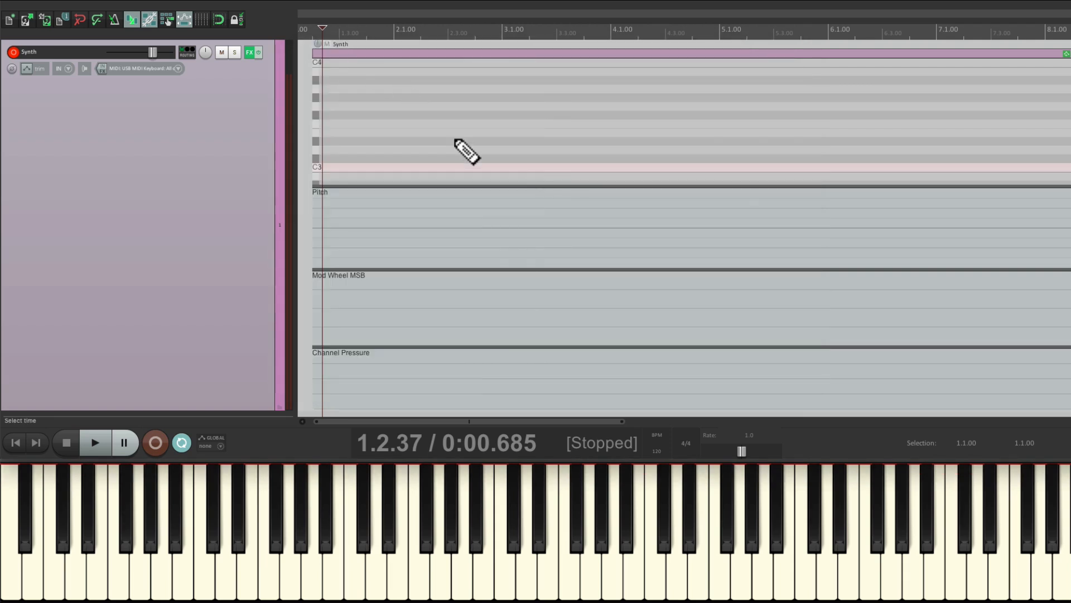
key("ctrl+r")
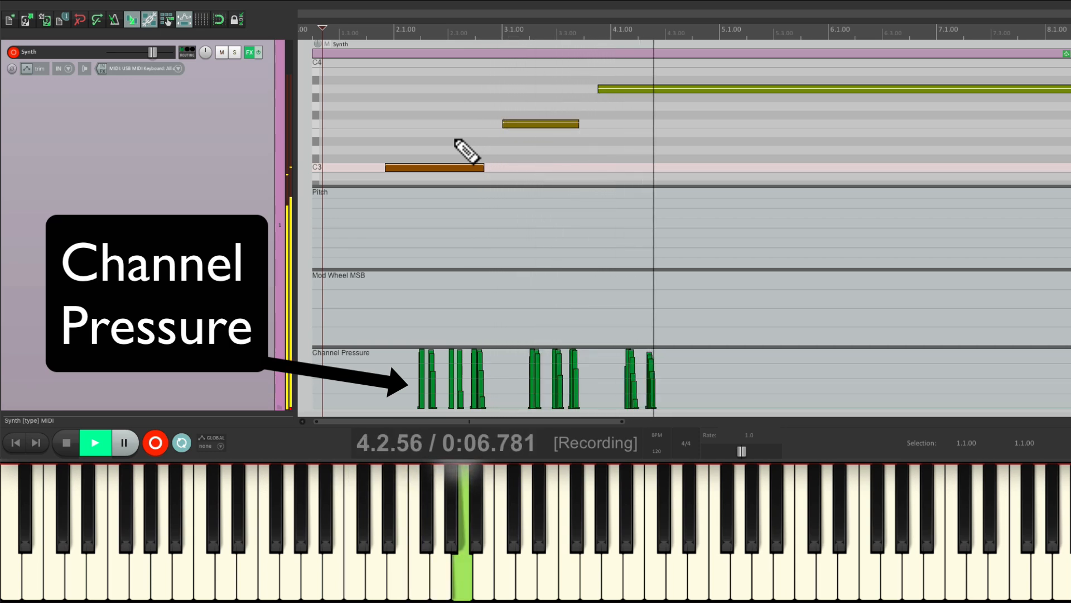
key("space")
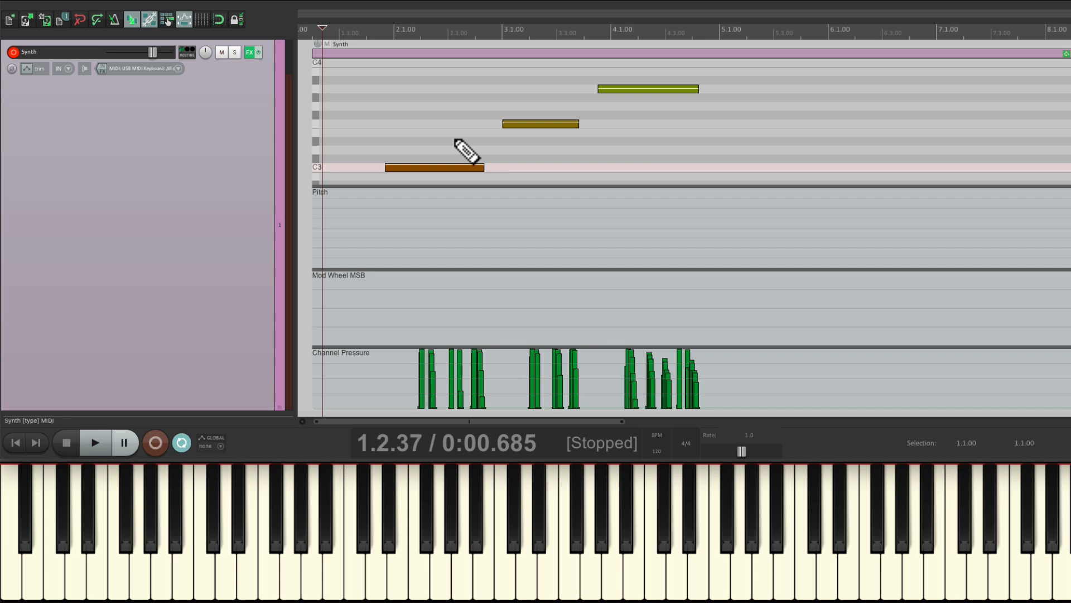
key("ctrl+z")
Step: Record a chord take showing notes and pressure data, then clear it with undo
key("ctrl+r")
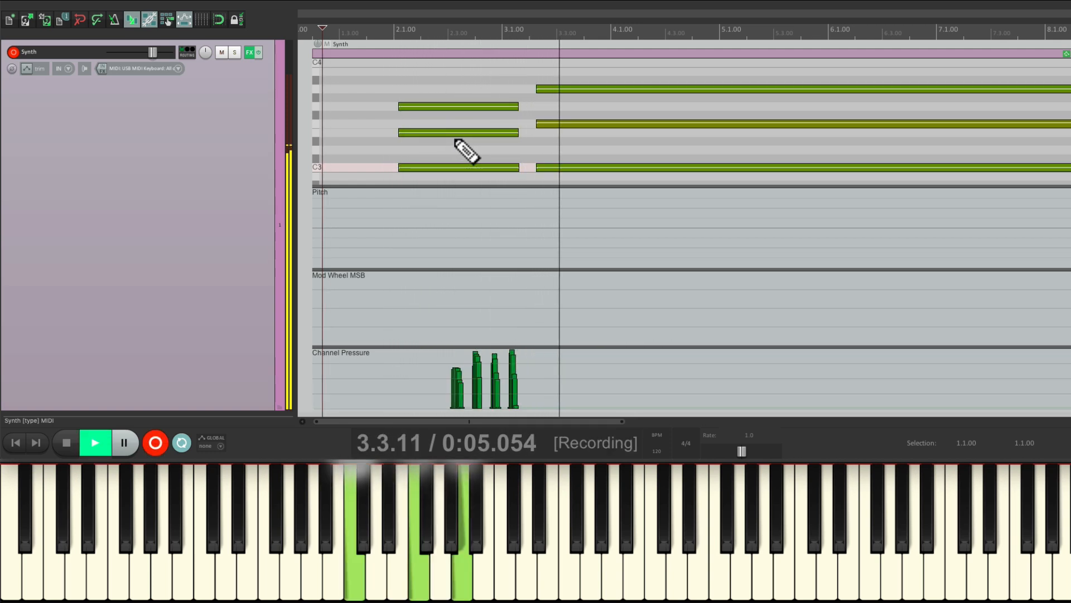
key("space")
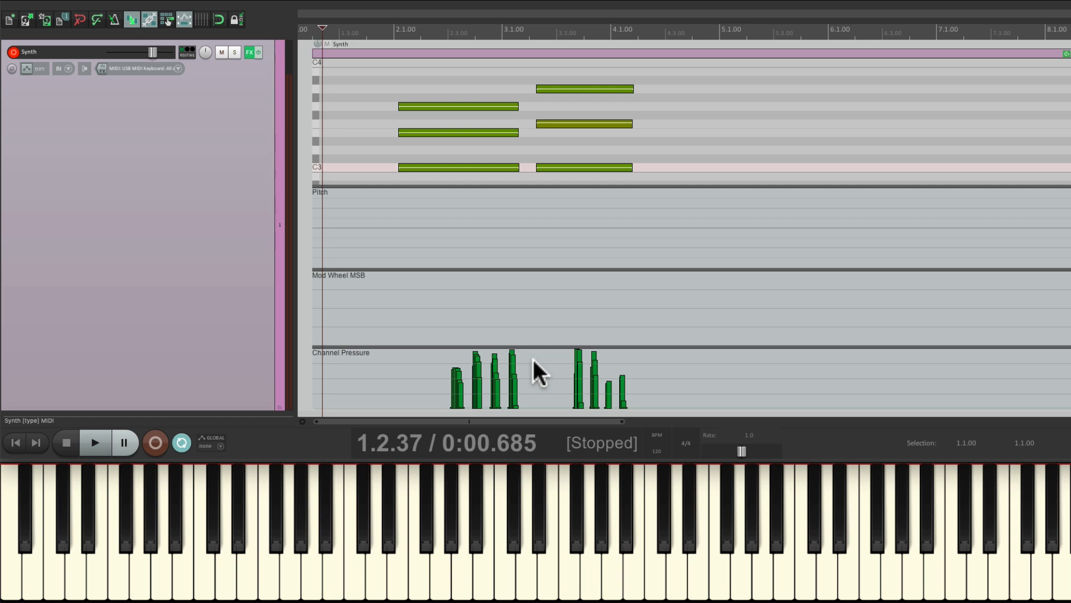
key("ctrl+z")
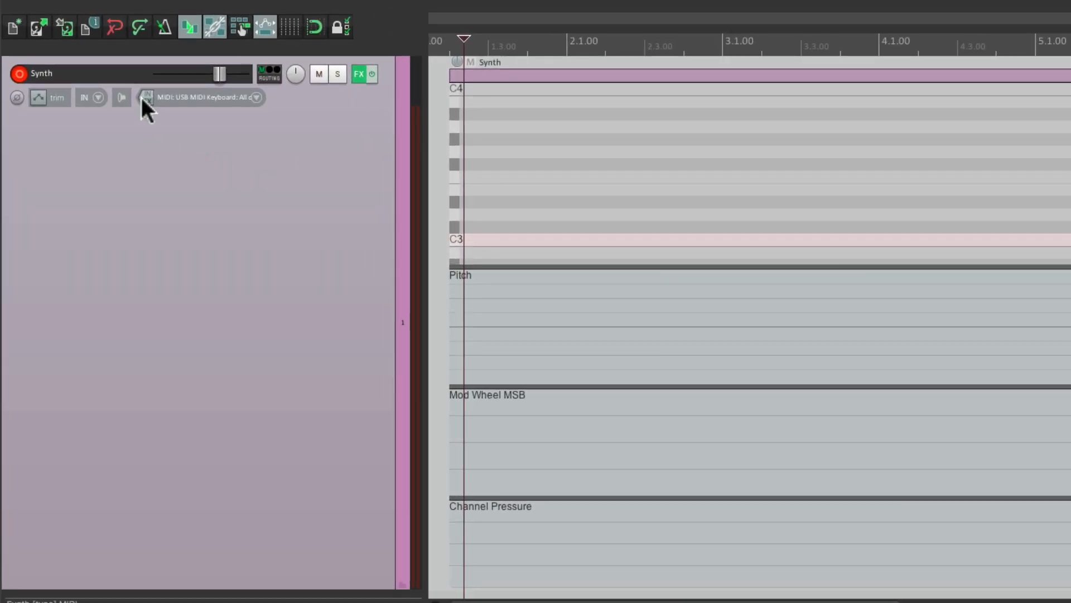
Step: Add JS: MIDI Note Filter to the Synth track's input FX with key range 0 to 127
left_click(144, 97)
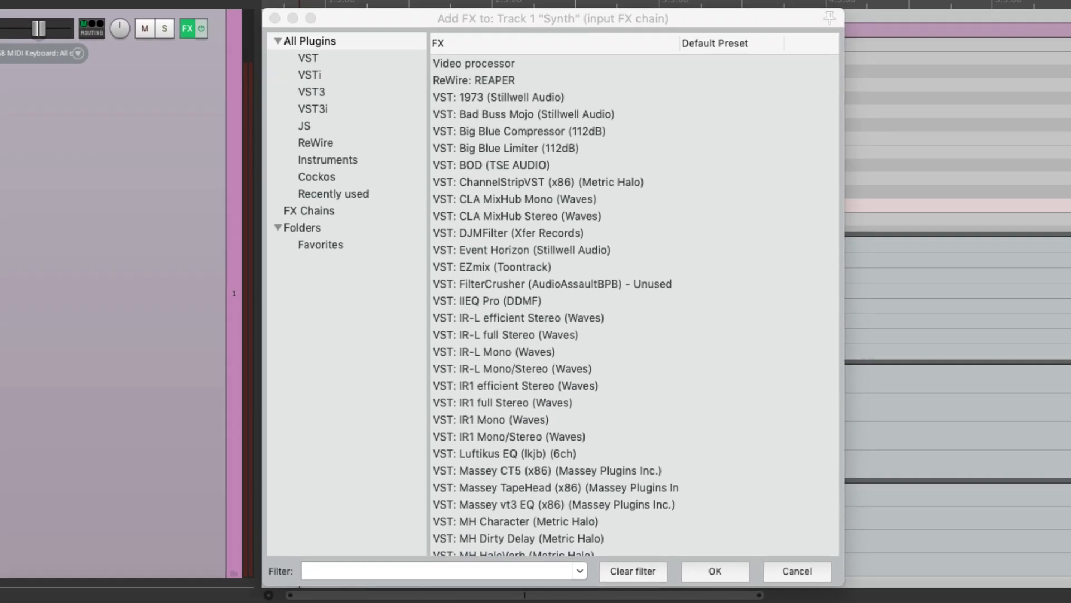
left_click(442, 569)
type("midi")
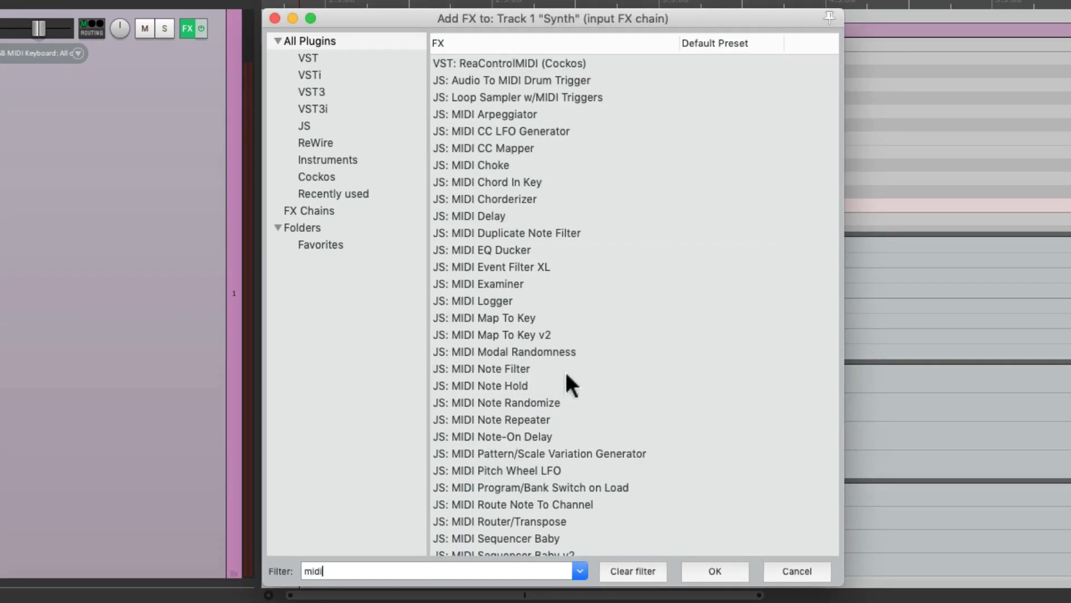
left_click(573, 370)
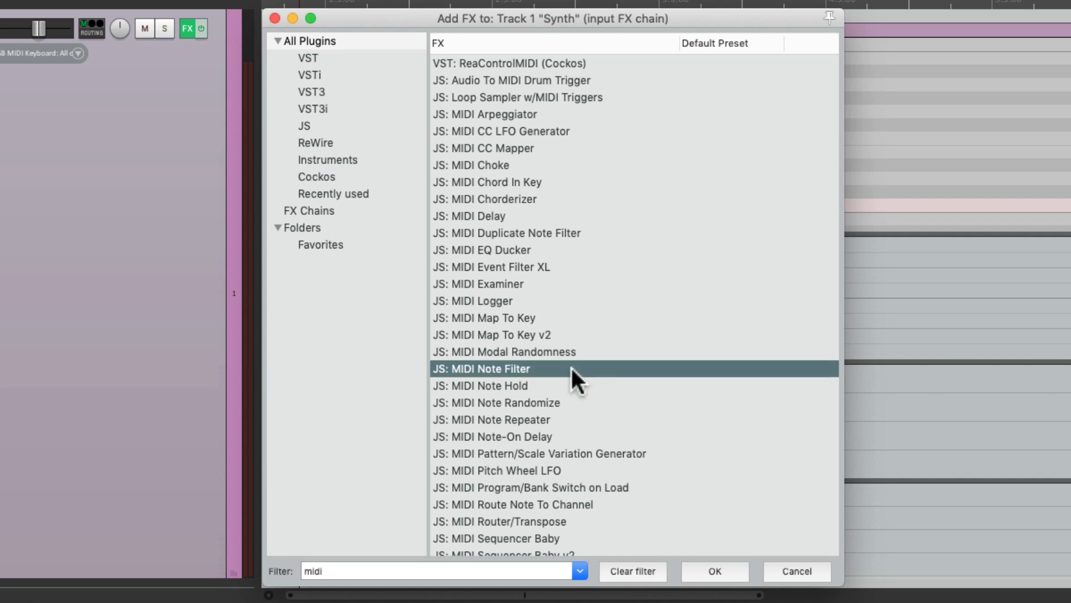
double_click(573, 370)
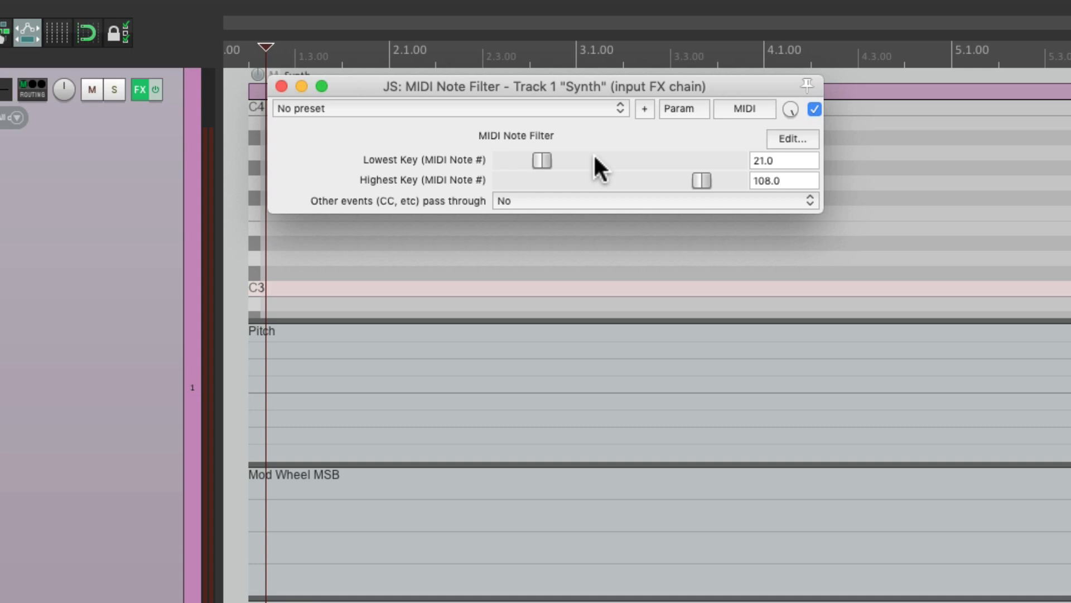
left_click_drag(548, 159, 503, 163)
left_click_drag(702, 181, 759, 186)
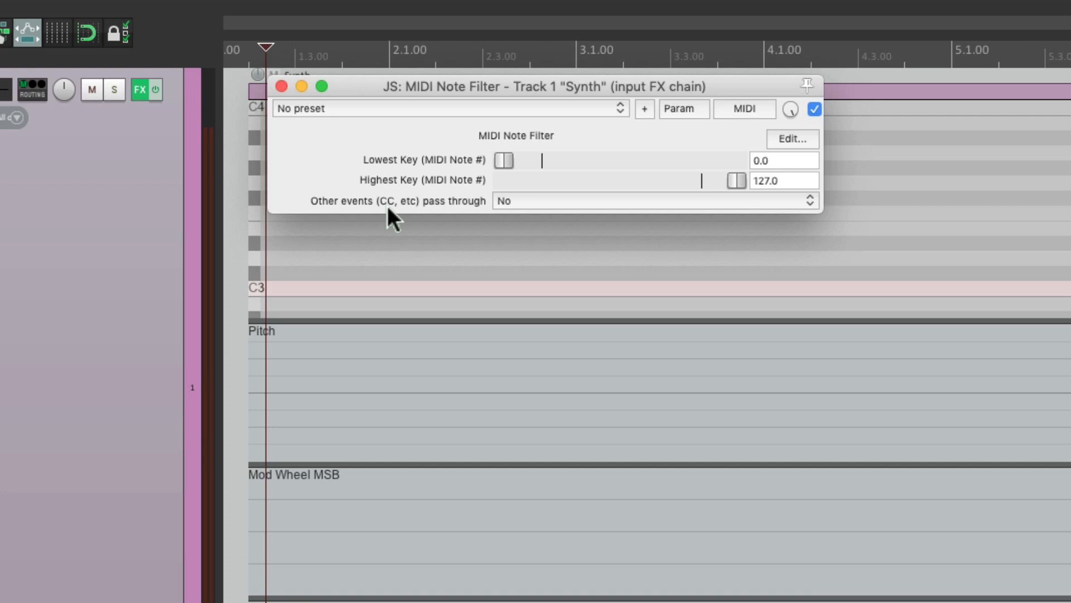
left_click(594, 201)
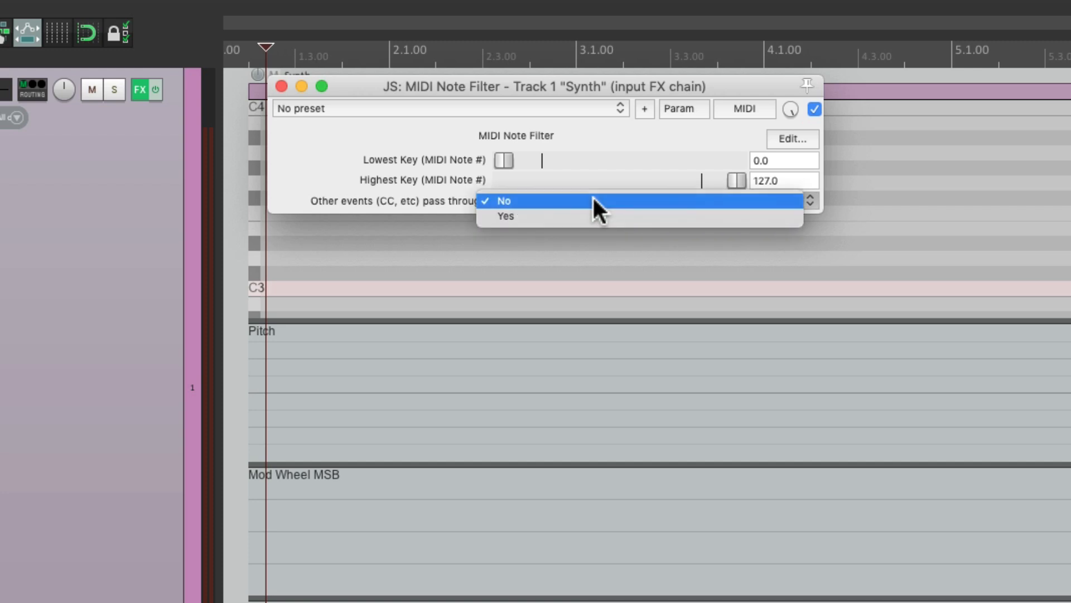
left_click(593, 202)
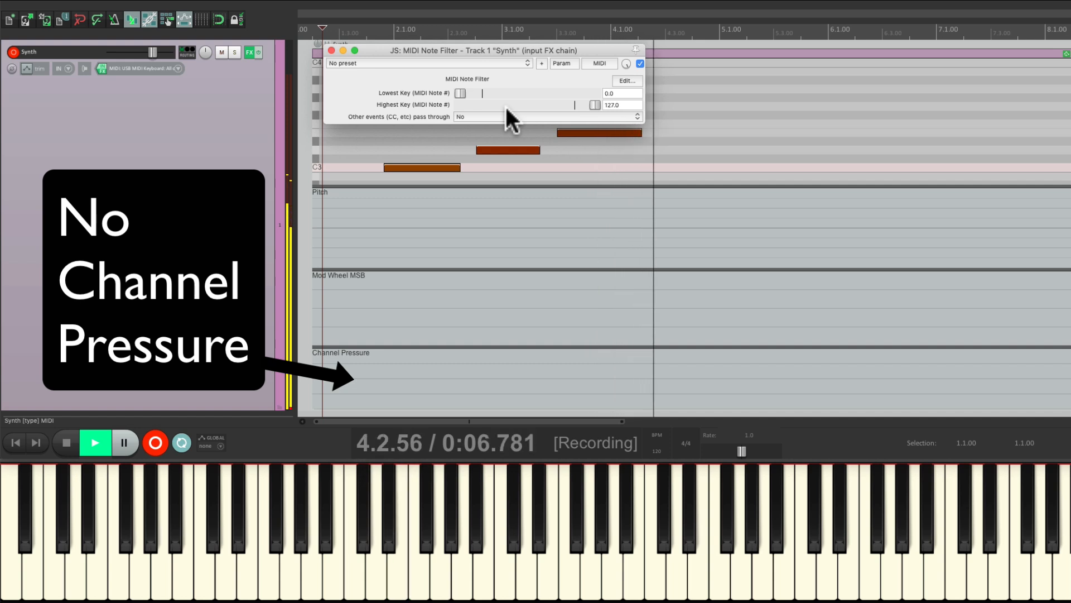
key("space")
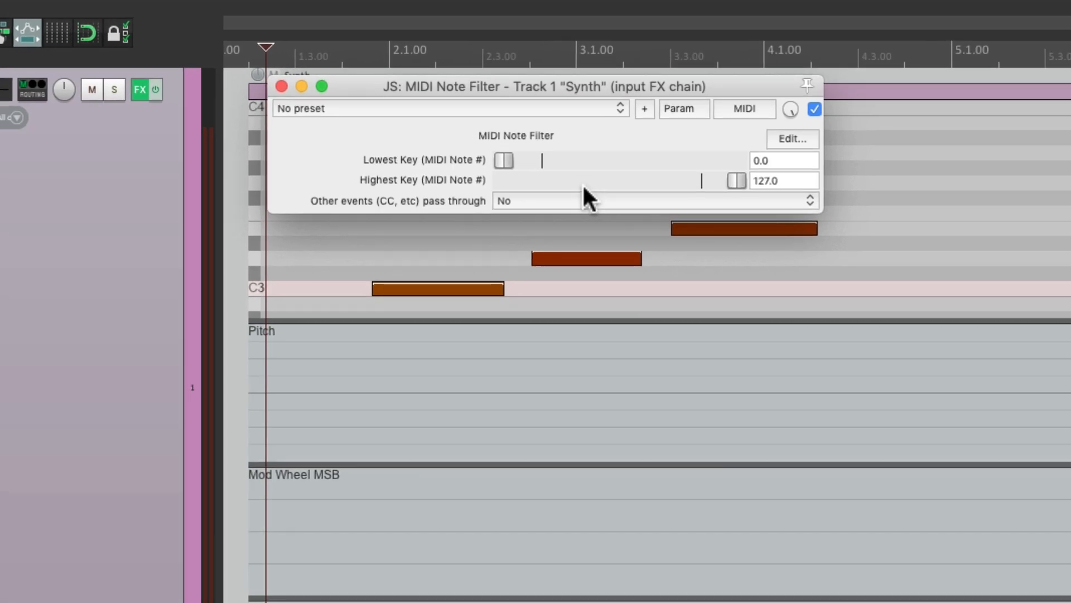
key("ctrl+z")
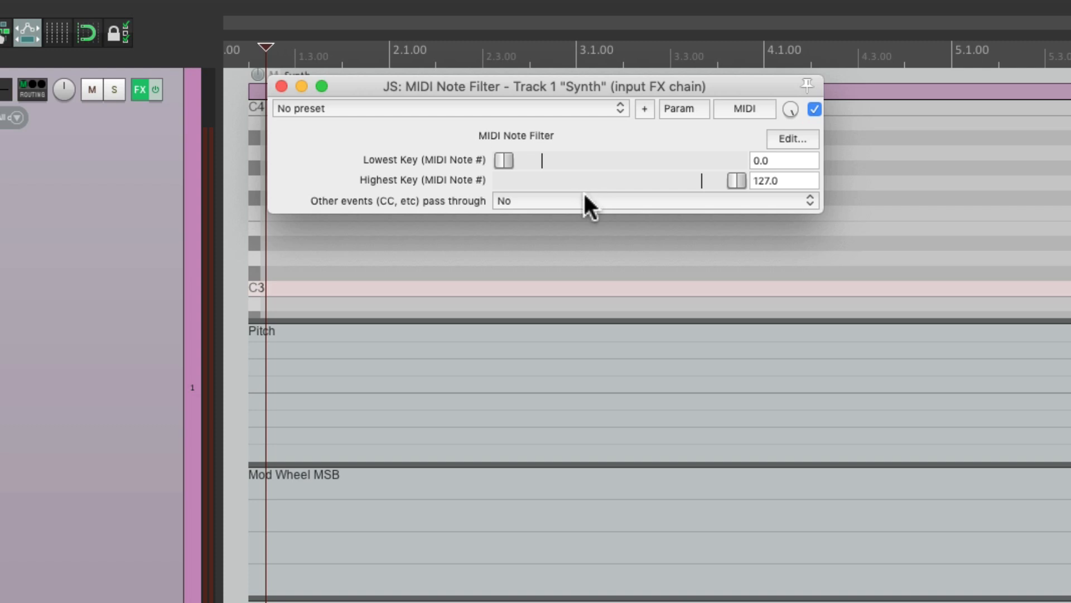
Step: Set 'Other events pass through' to Yes, record a take with controllers, then undo it
left_click(585, 201)
left_click(580, 214)
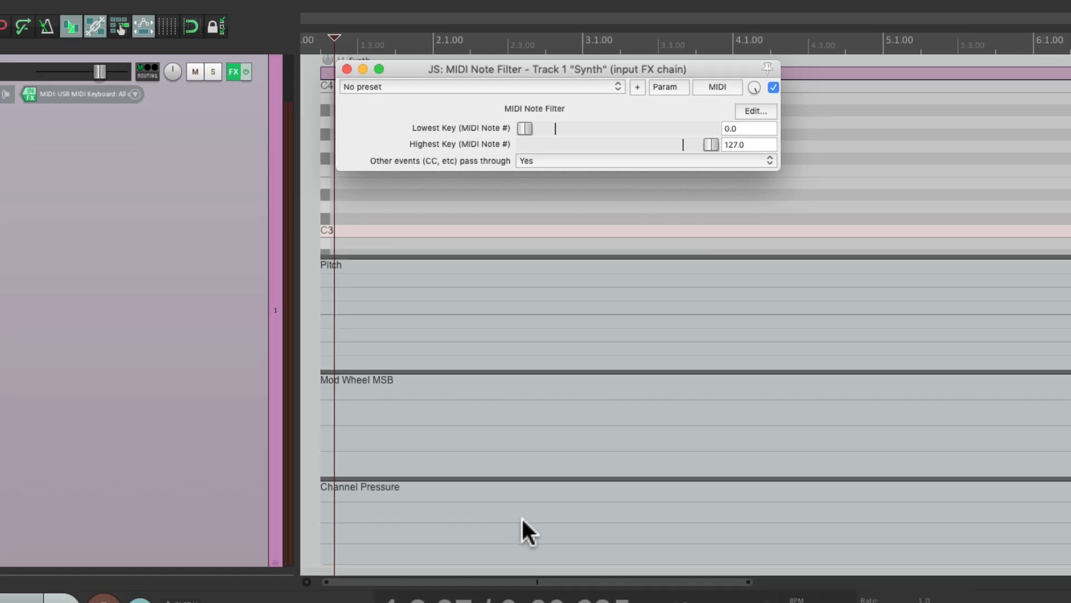
key("ctrl+r")
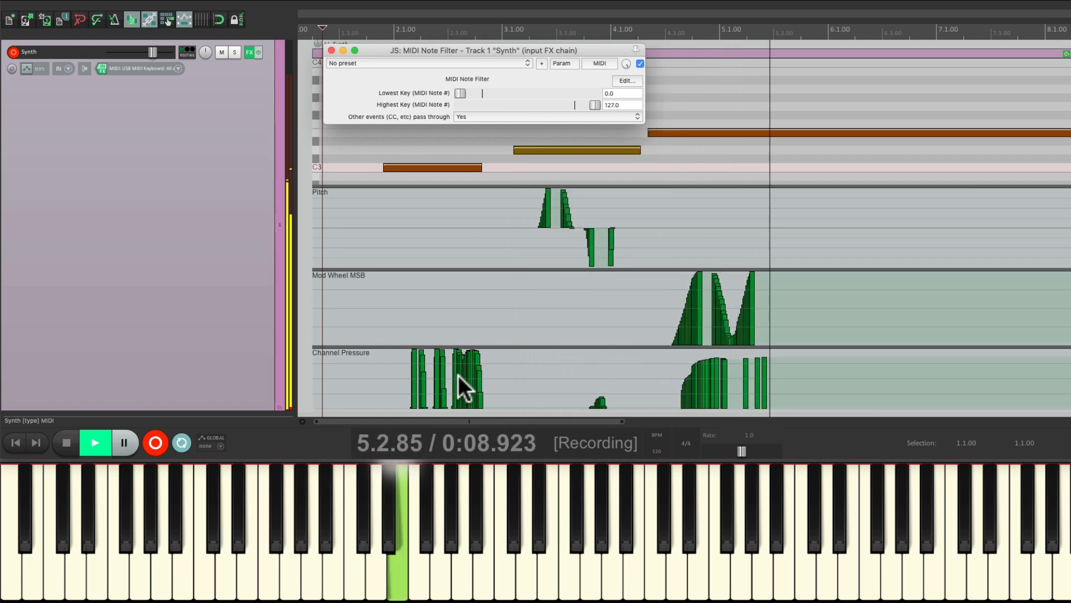
key("space")
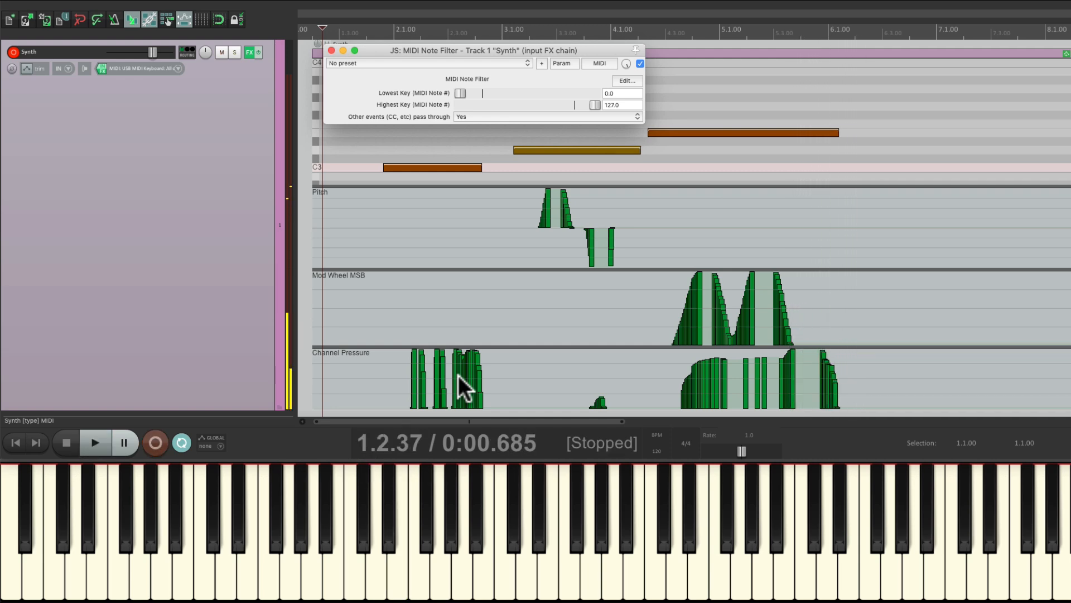
key("ctrl+z")
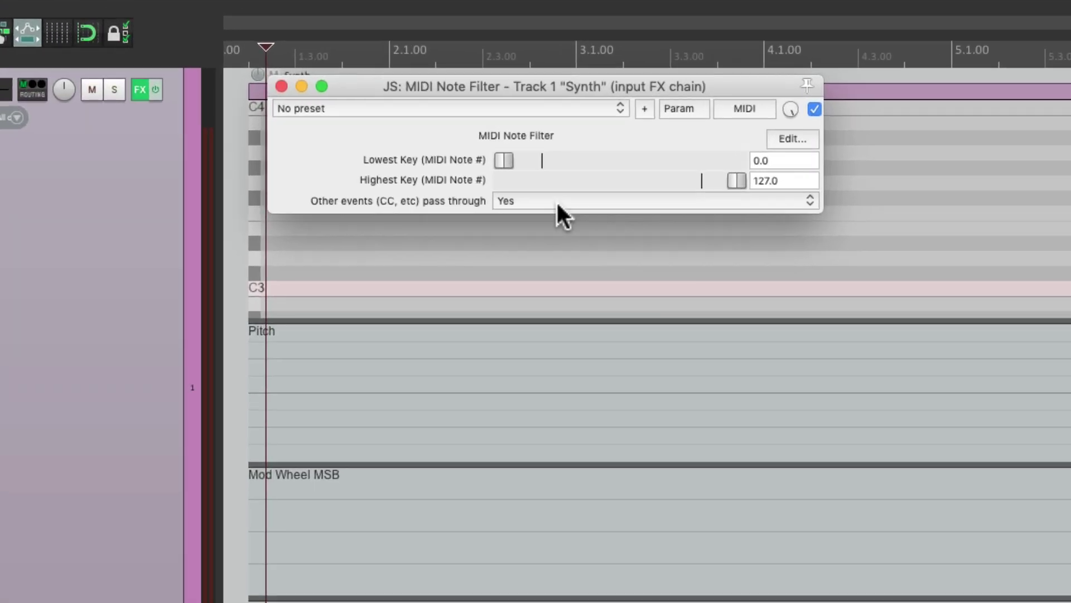
Step: Set 'Other events pass through' back to No and record a notes-only take
left_click(556, 201)
left_click(558, 184)
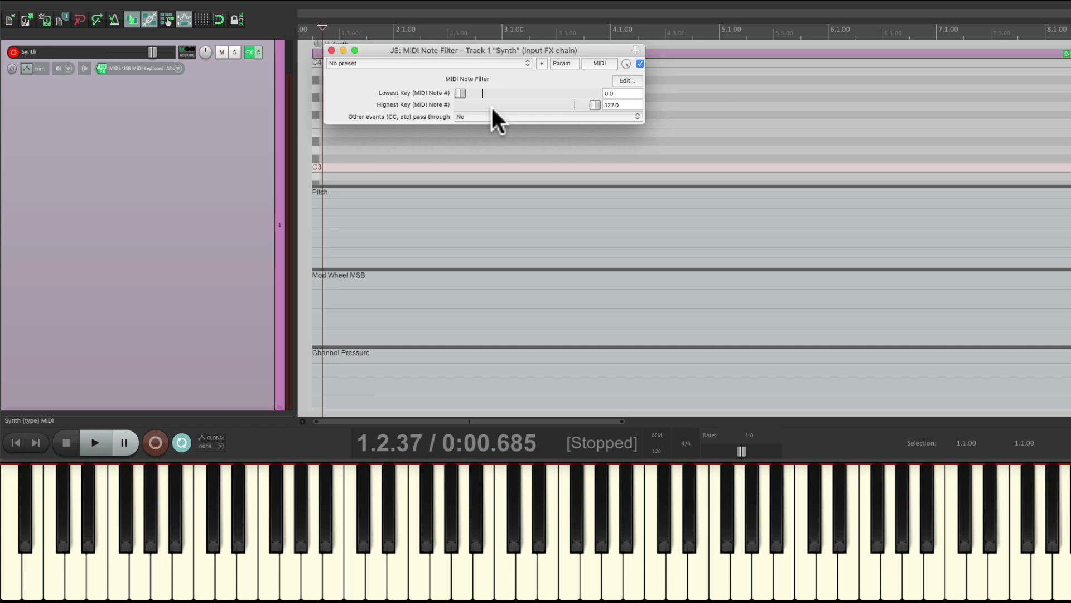
key("ctrl+r")
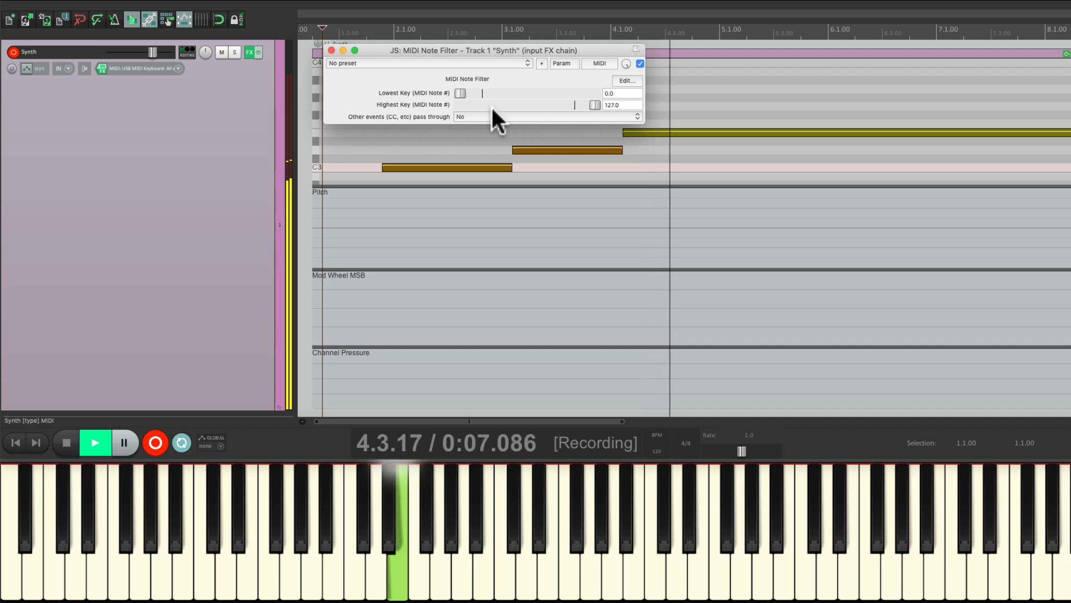
key("space")
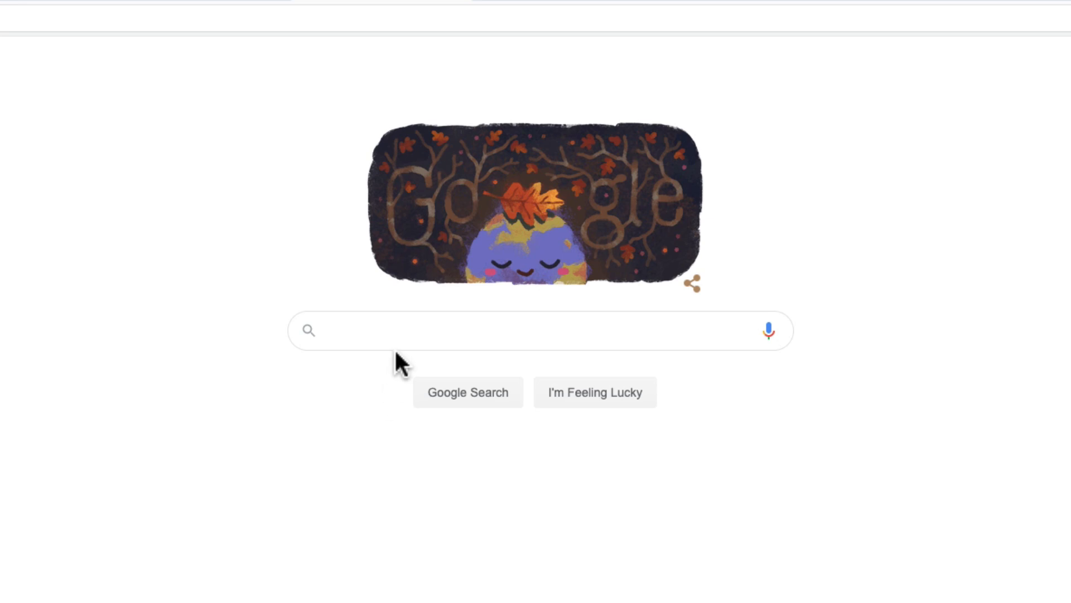
Step: Search Google for 'reaper stash'
left_click(402, 331)
type("reaper stash")
key("Return")
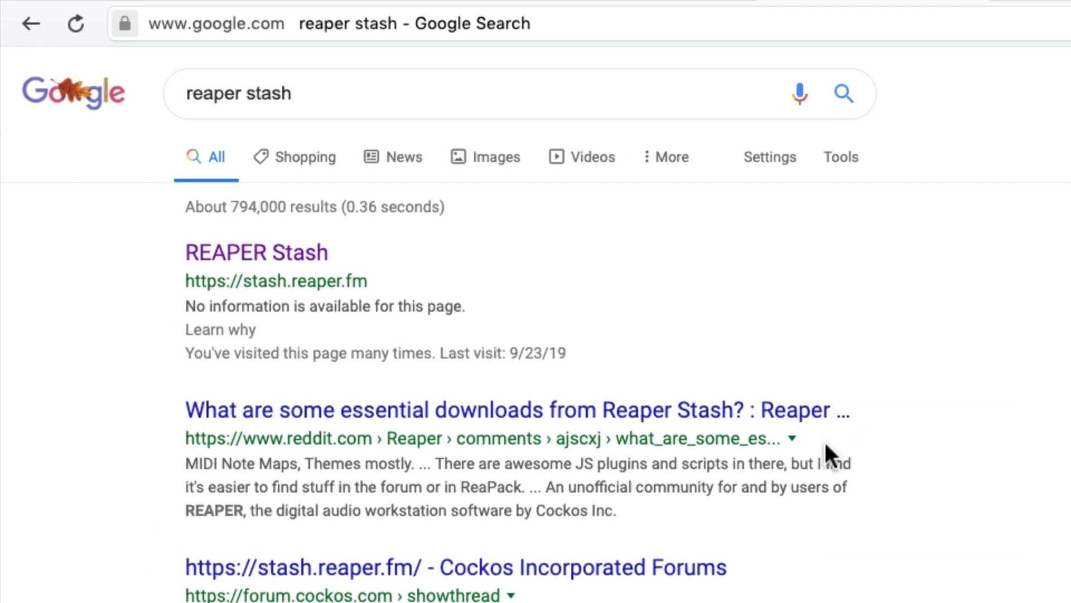
Step: On REAPER Stash, search uploads for 'midi filter' and open the midi_Filter_XL page
left_click(312, 268)
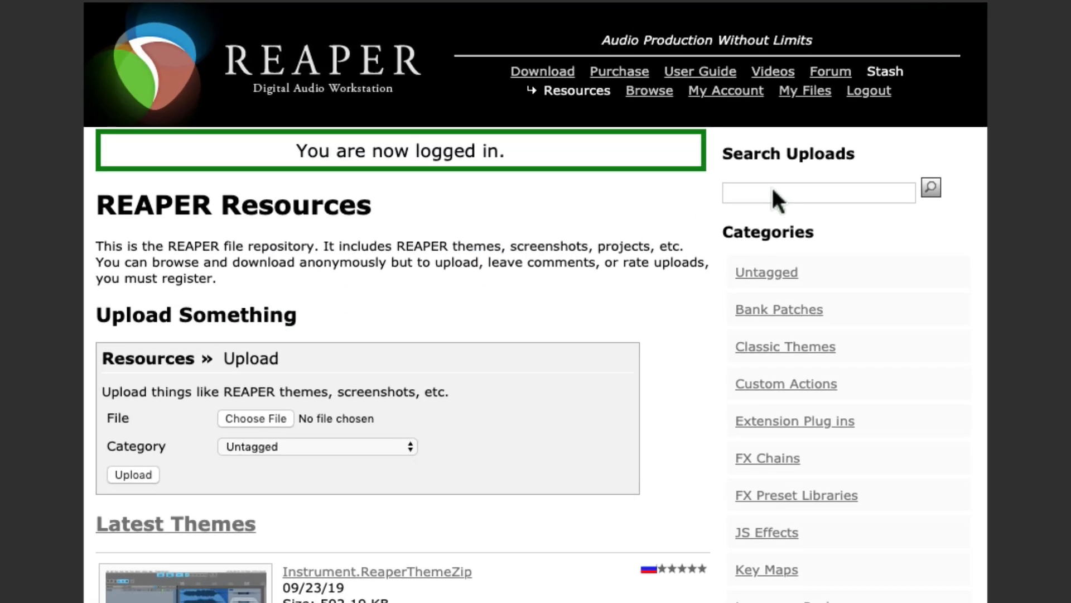
left_click(774, 193)
type("midi filter")
key("Return")
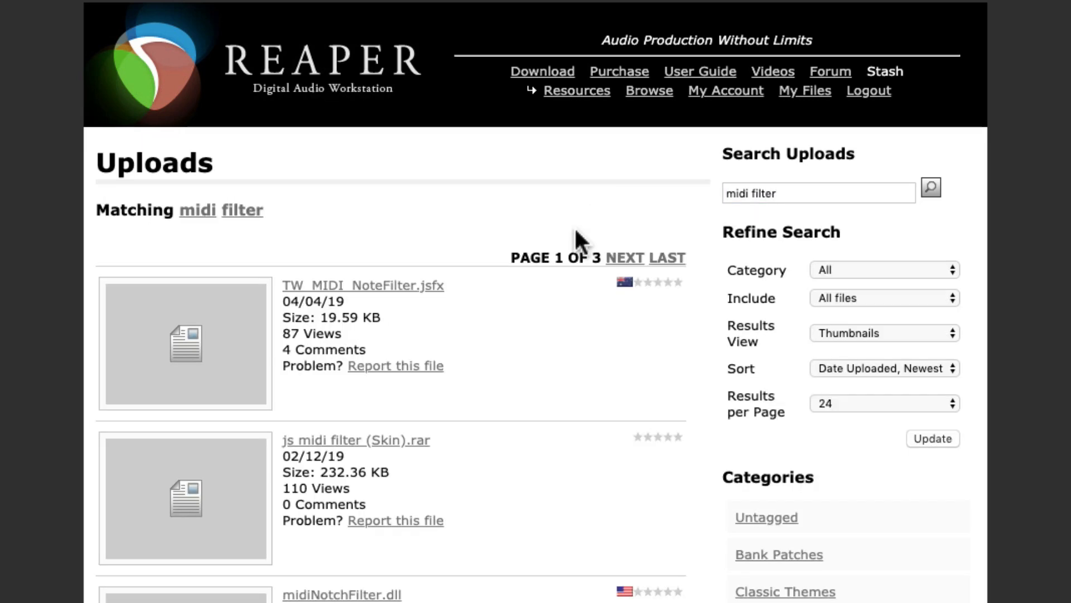
scroll(565, 319, "down", 1)
scroll(559, 333, "down", 5)
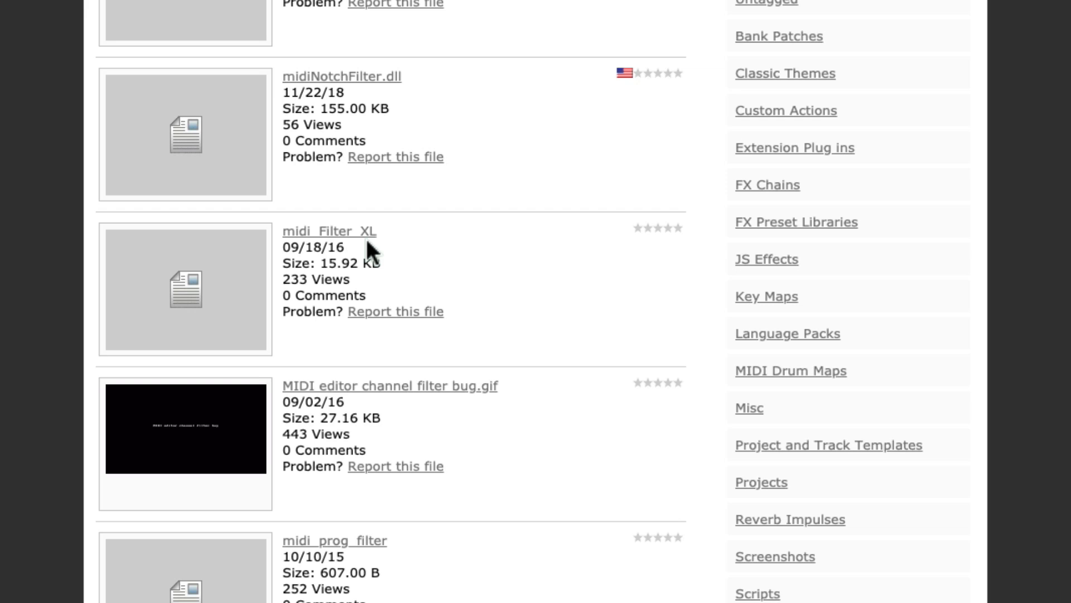
left_click(341, 235)
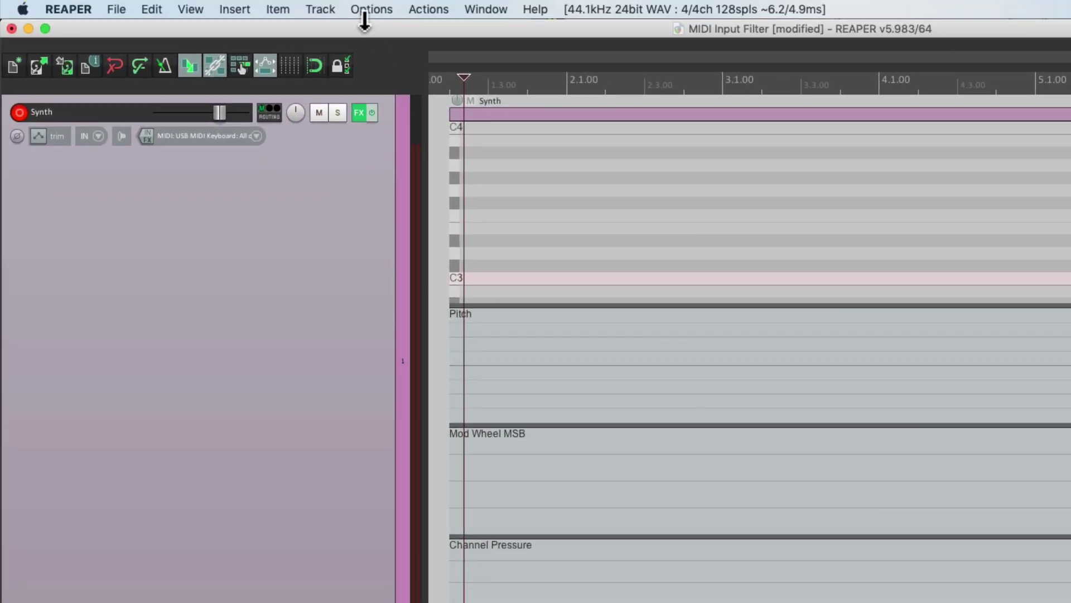
Step: Show REAPER's resource path in Finder via the Options menu
left_click(369, 10)
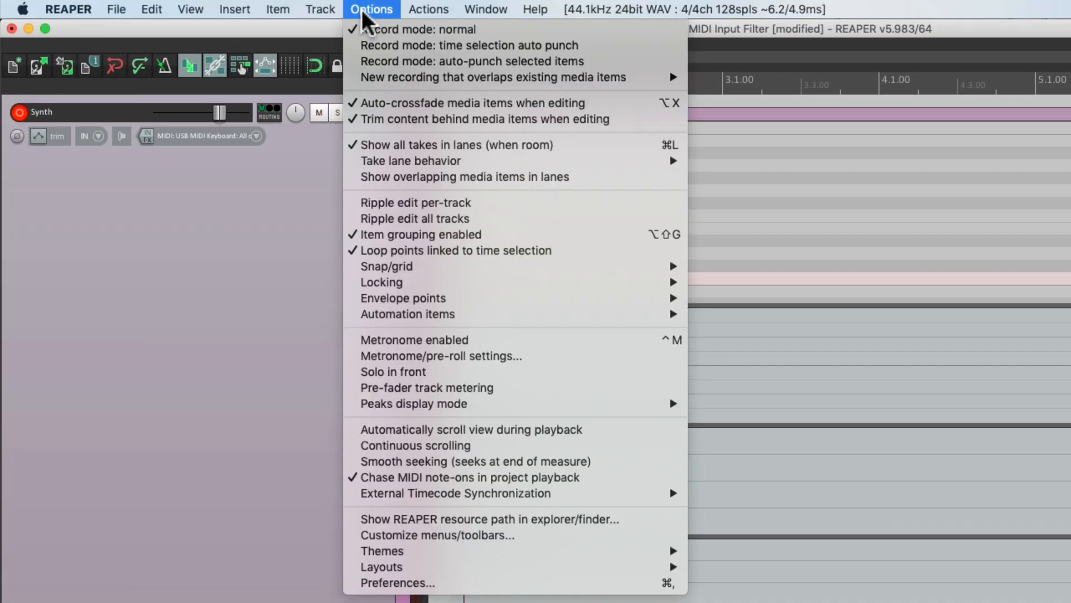
left_click(355, 520)
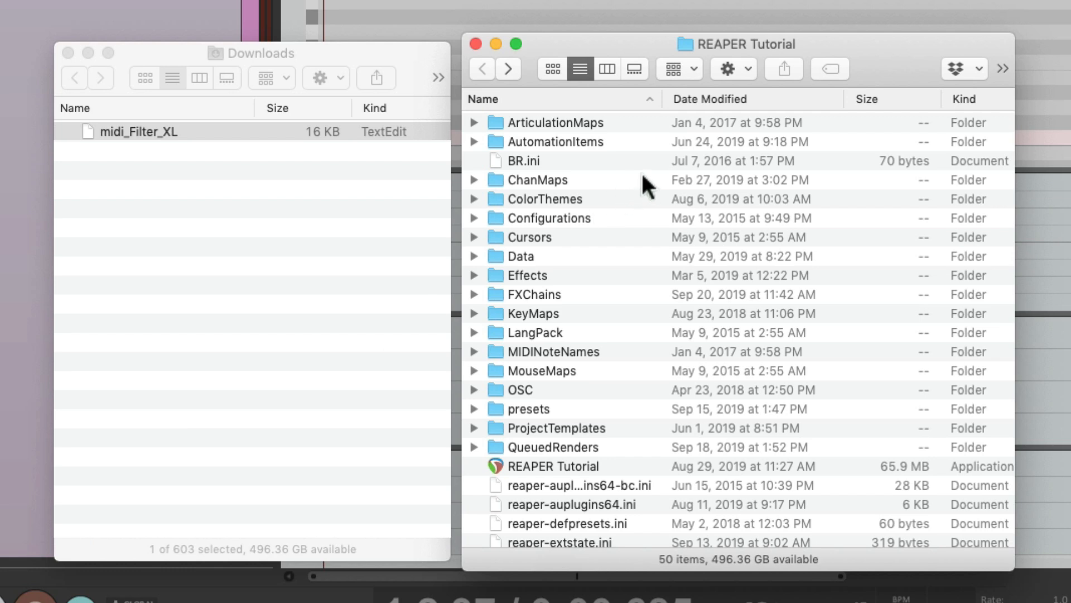
Step: Copy midi_Filter_XL from Downloads into the Effects/midi folder of REAPER's resources
left_click(583, 277)
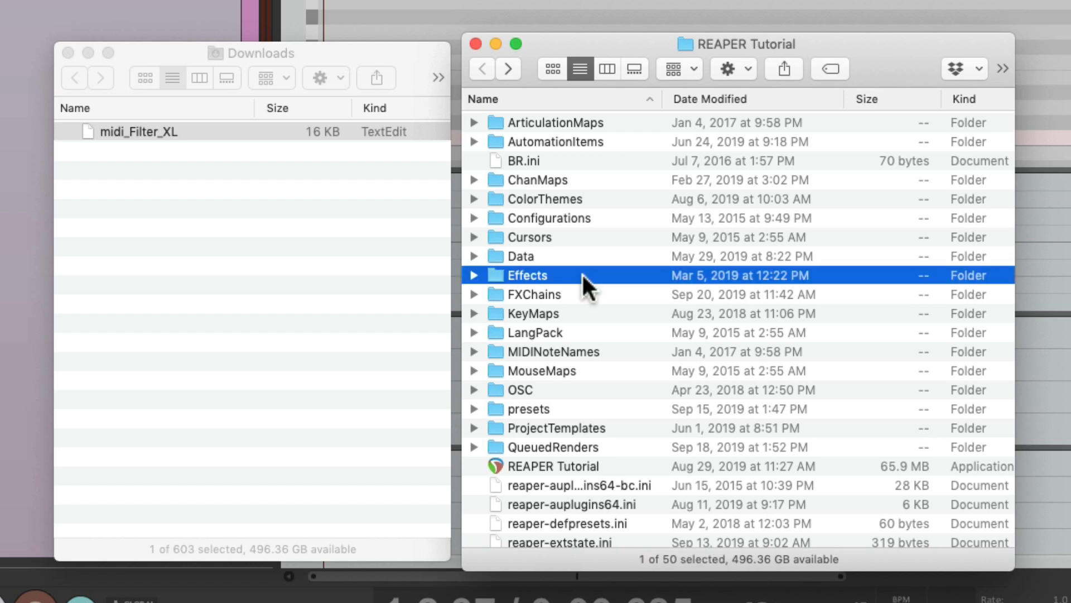
double_click(569, 285)
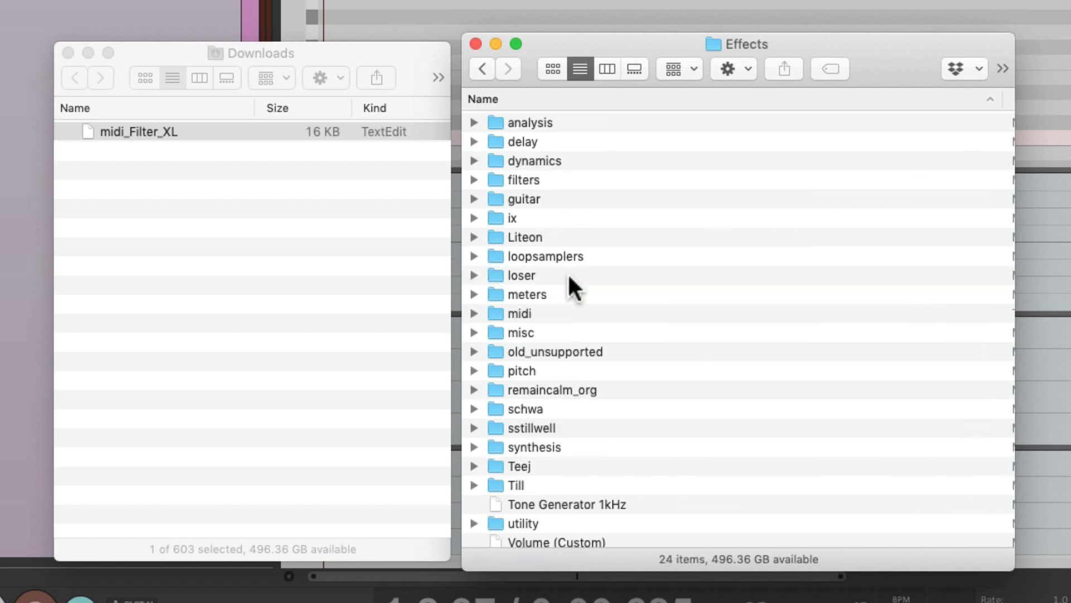
left_click(578, 313)
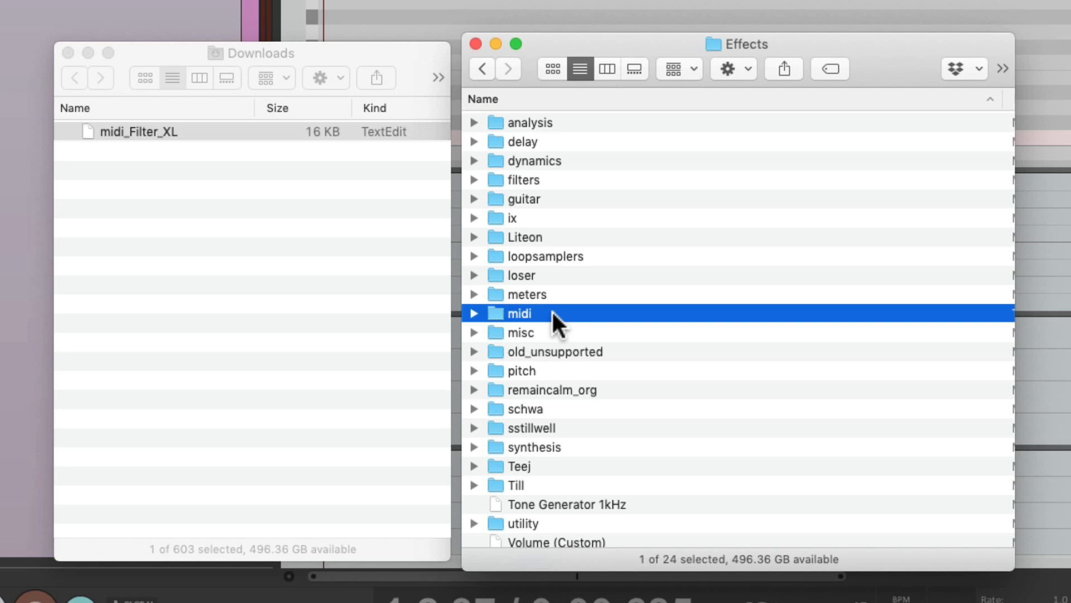
double_click(553, 311)
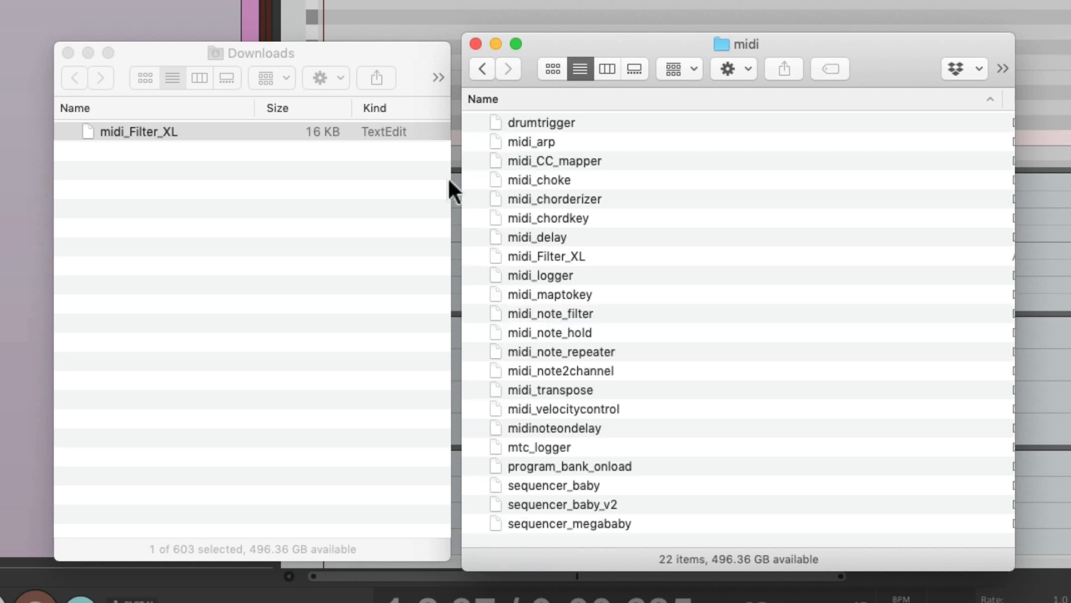
left_click(348, 51)
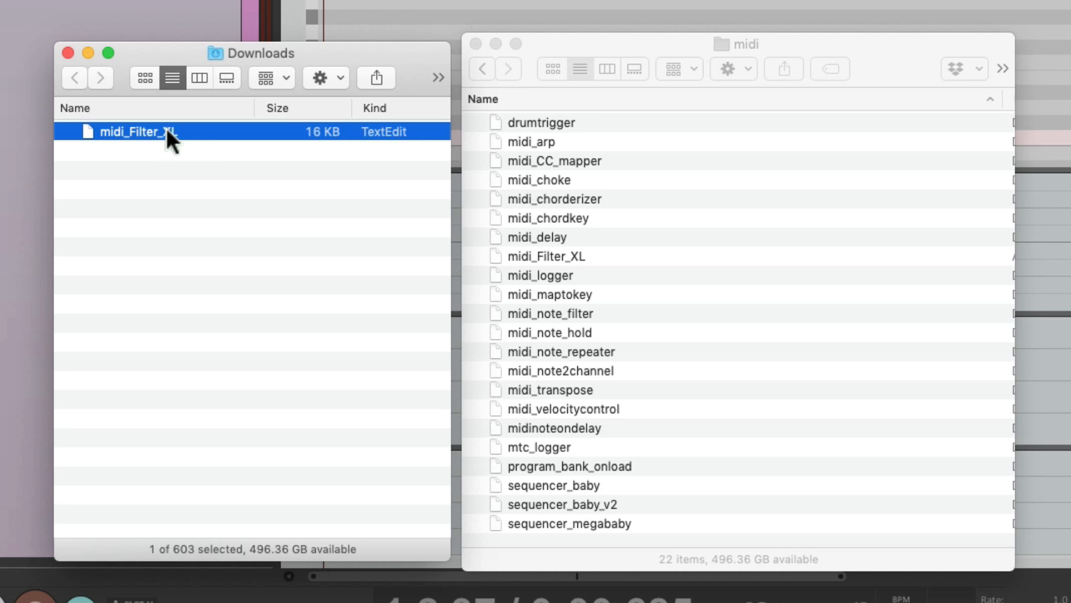
left_click_drag(144, 134, 749, 246)
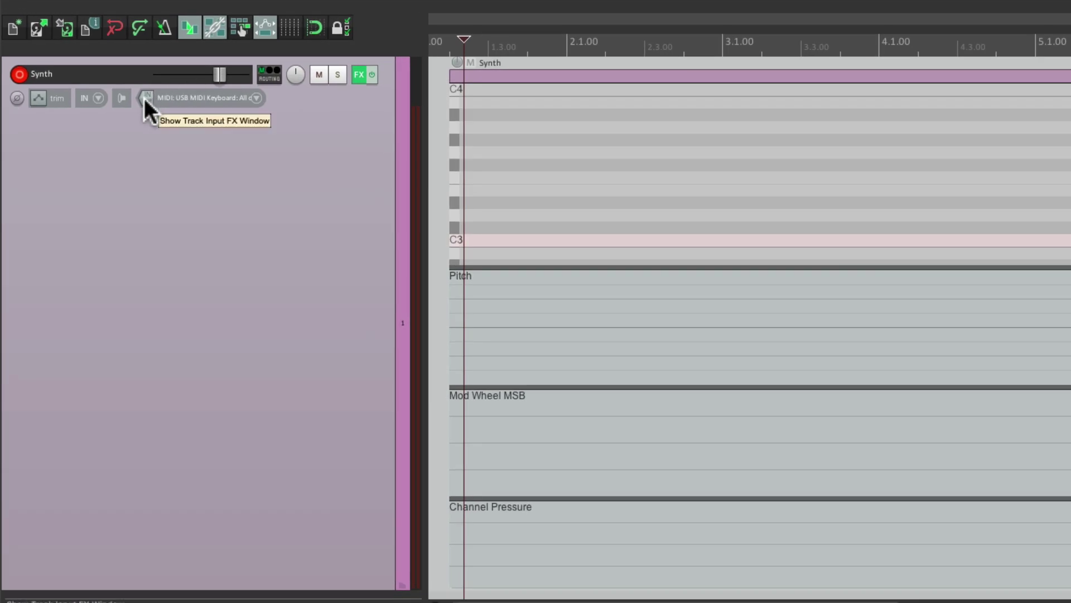
Step: Rescan for new plugins from the input FX browser and select JS: MIDI Event Filter XL
left_click(136, 90)
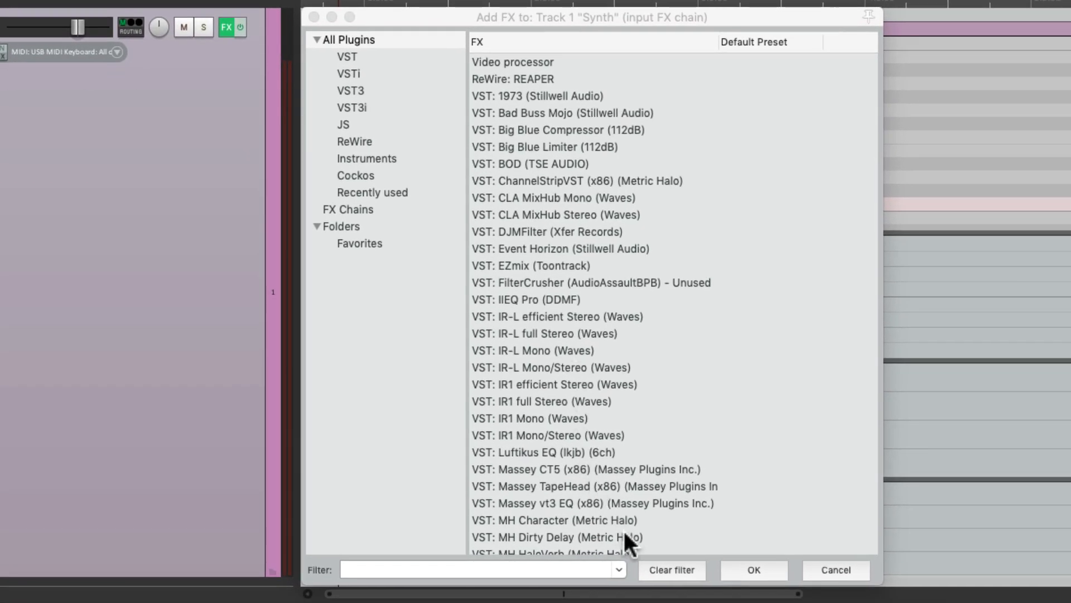
left_click(631, 567)
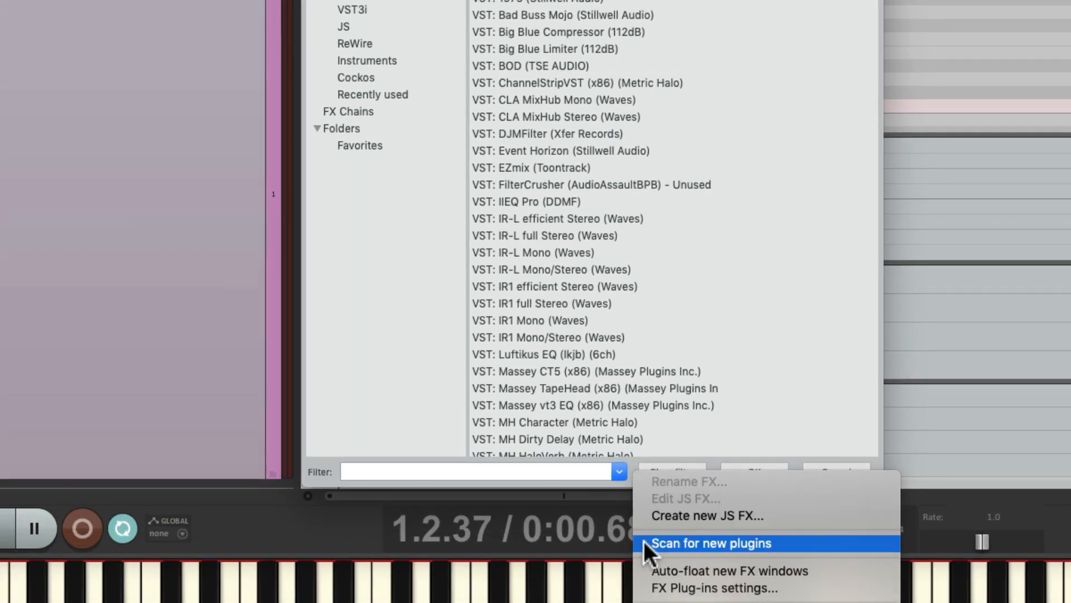
left_click(644, 542)
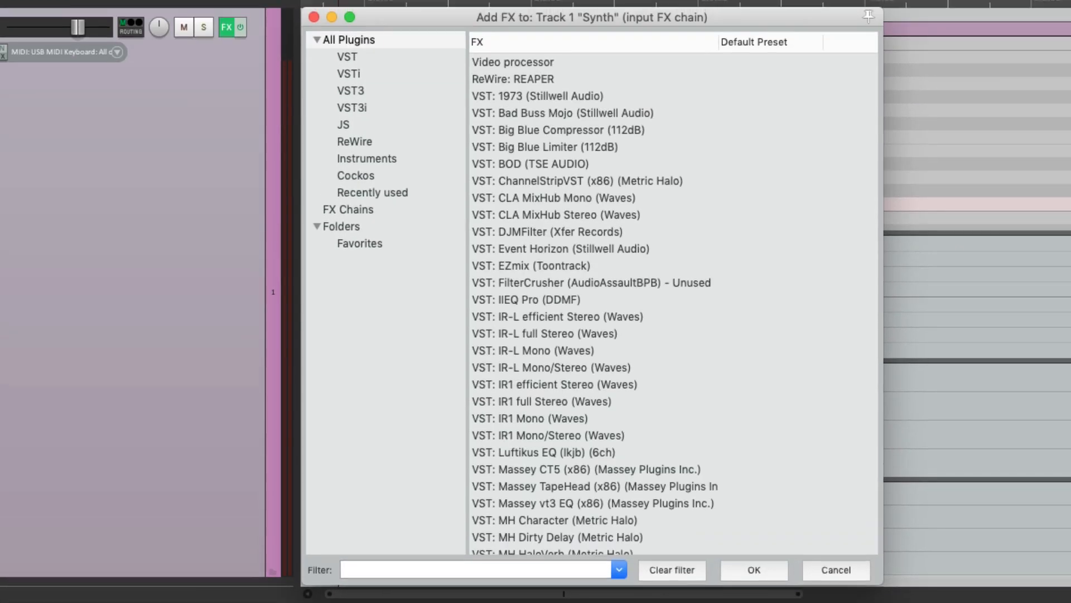
type("midi")
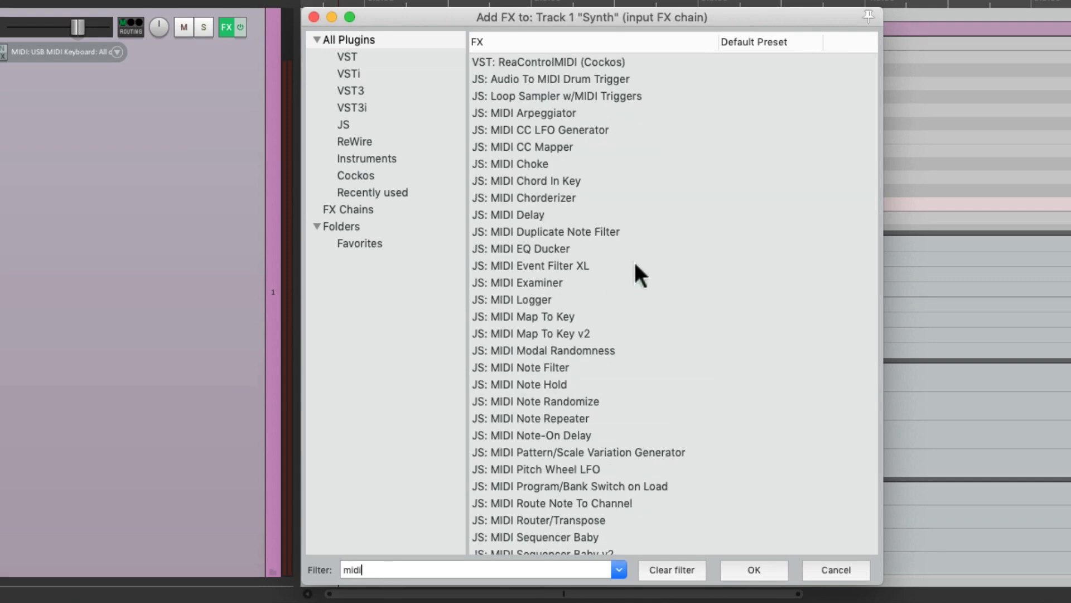
left_click(613, 259)
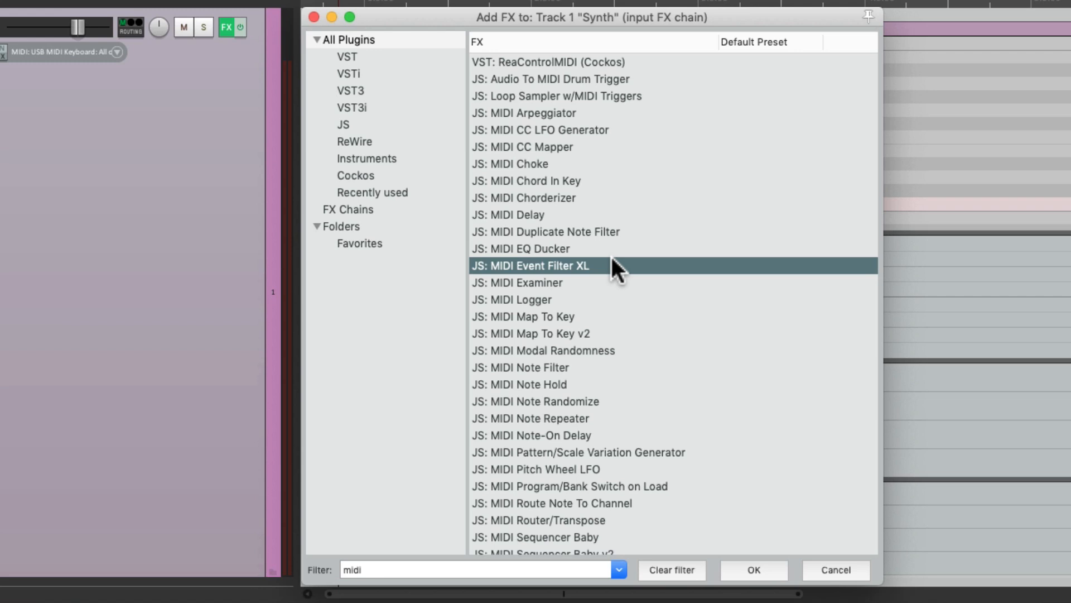
Step: Add MIDI Event Filter XL to the input chain and record a quick test take
double_click(600, 262)
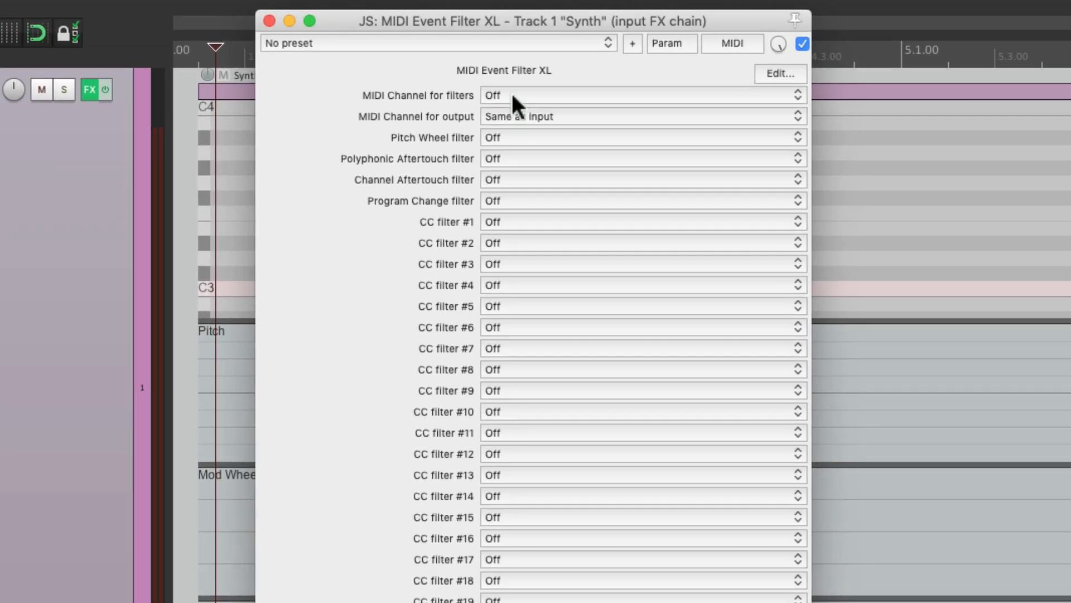
left_click(269, 20)
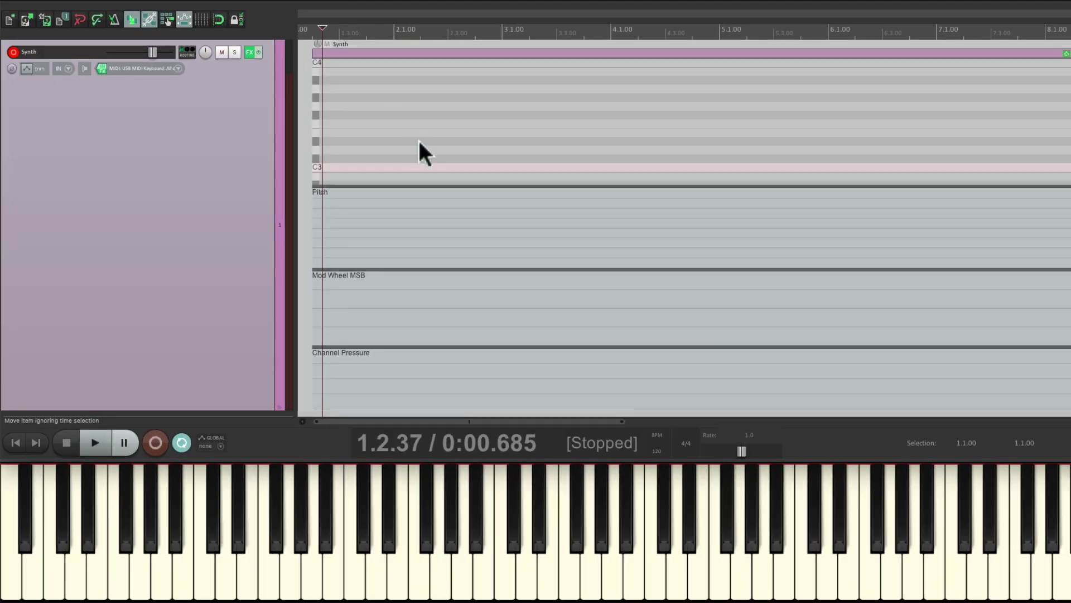
key("ctrl+r")
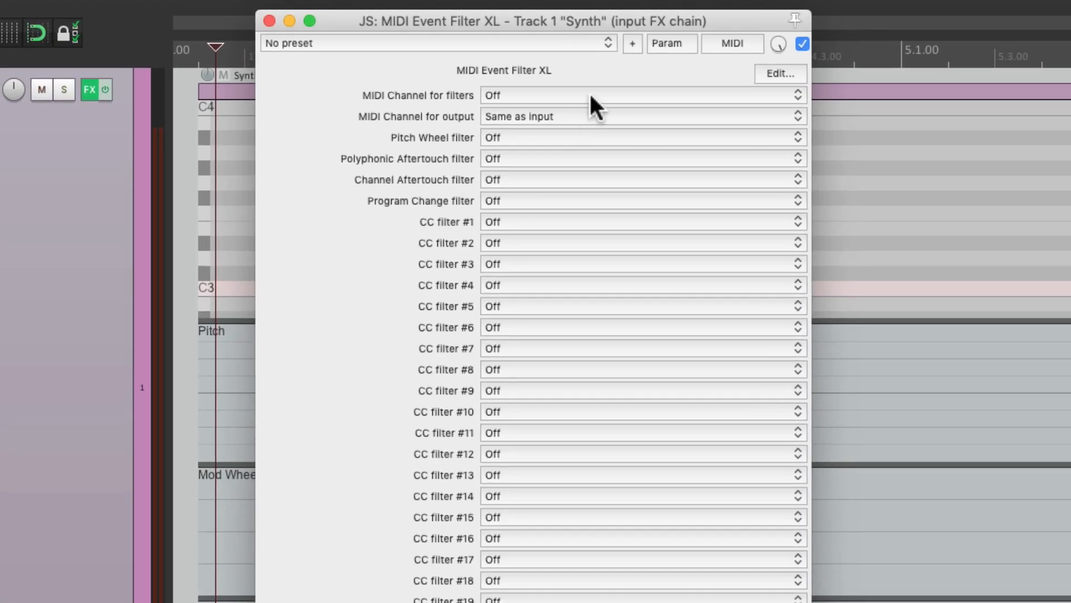
Step: Set the filter's MIDI Channel to All and the Pitch Wheel filter to On
left_click(589, 93)
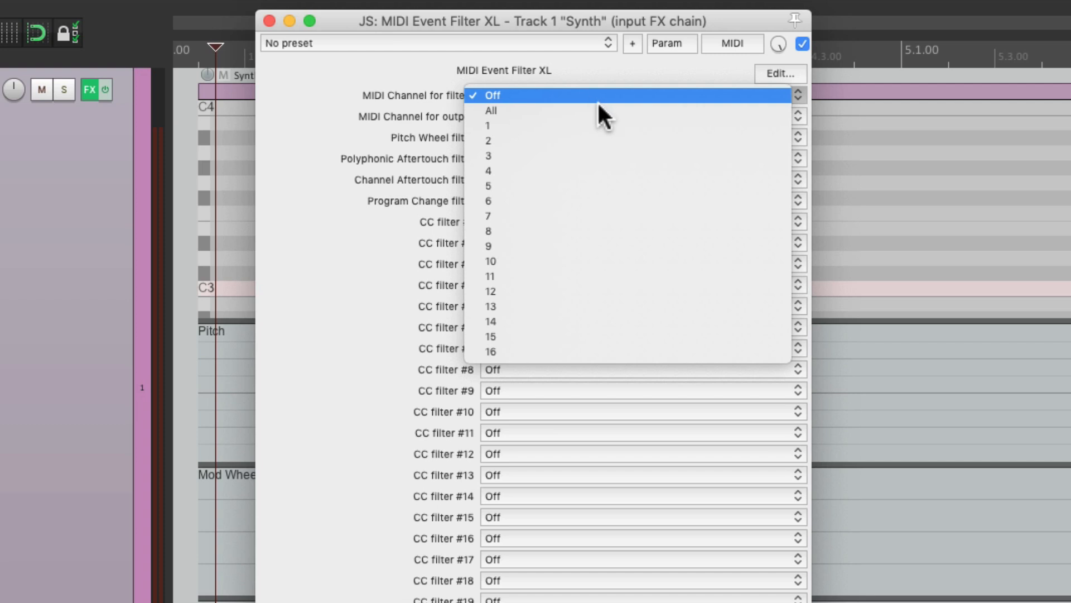
left_click(597, 110)
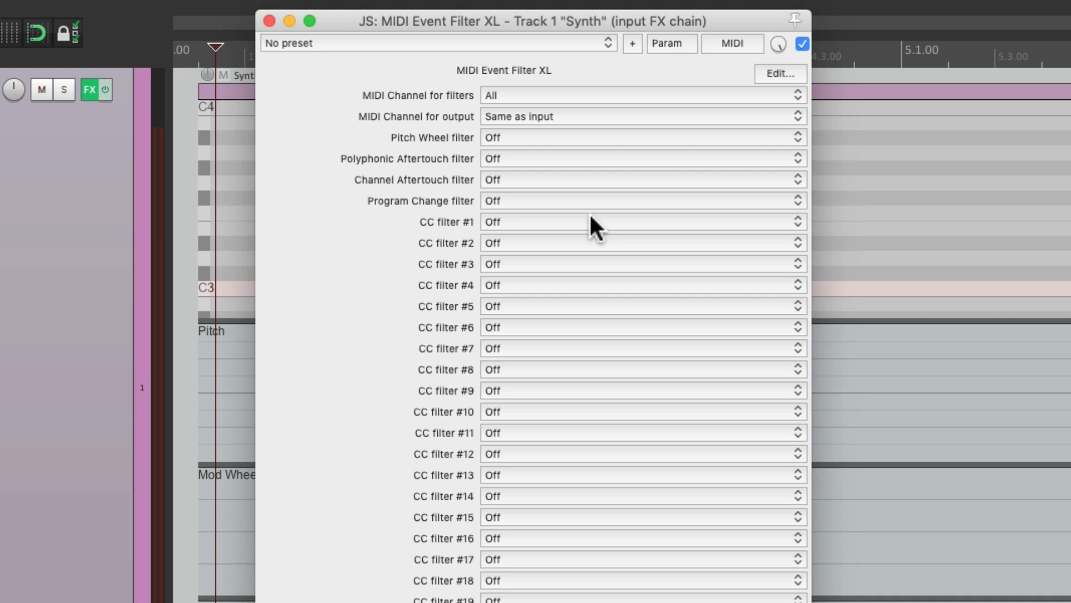
left_click(574, 135)
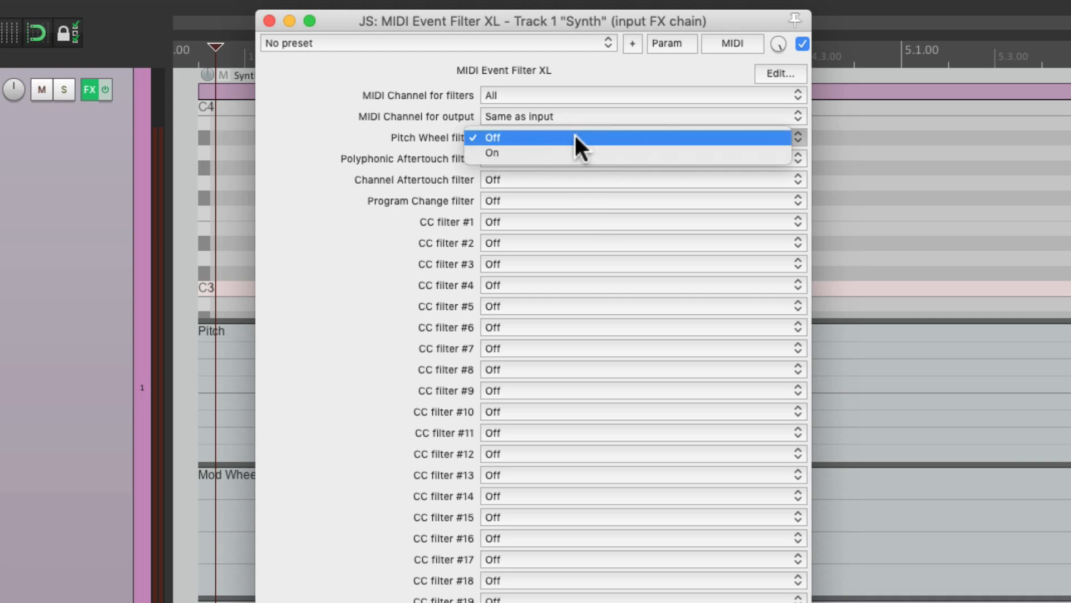
left_click(576, 149)
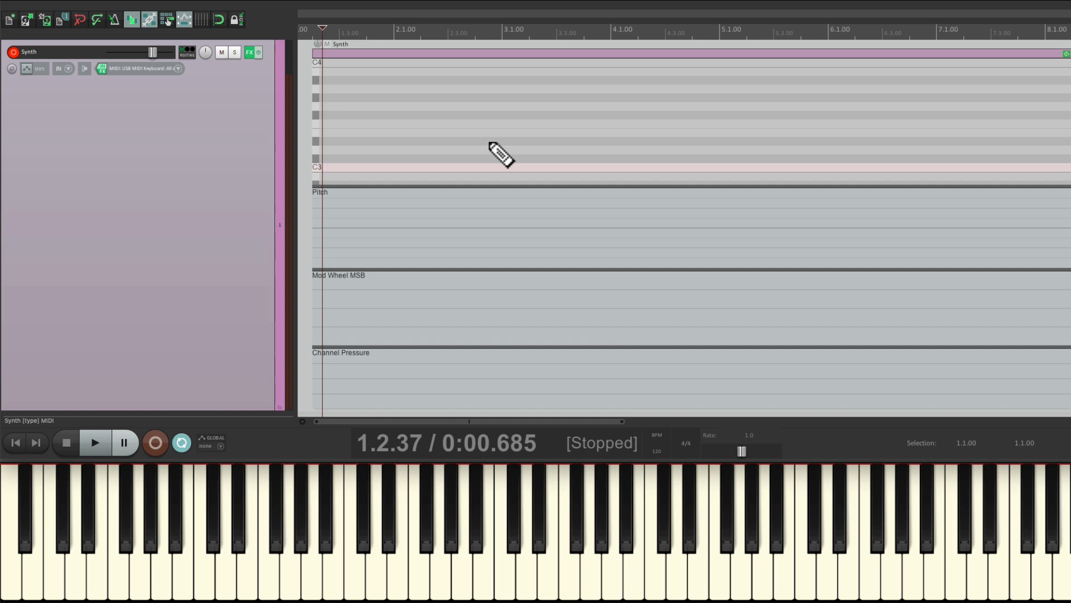
Step: Record a test take with notes, mod wheel and channel pressure but no pitch wheel
key("r")
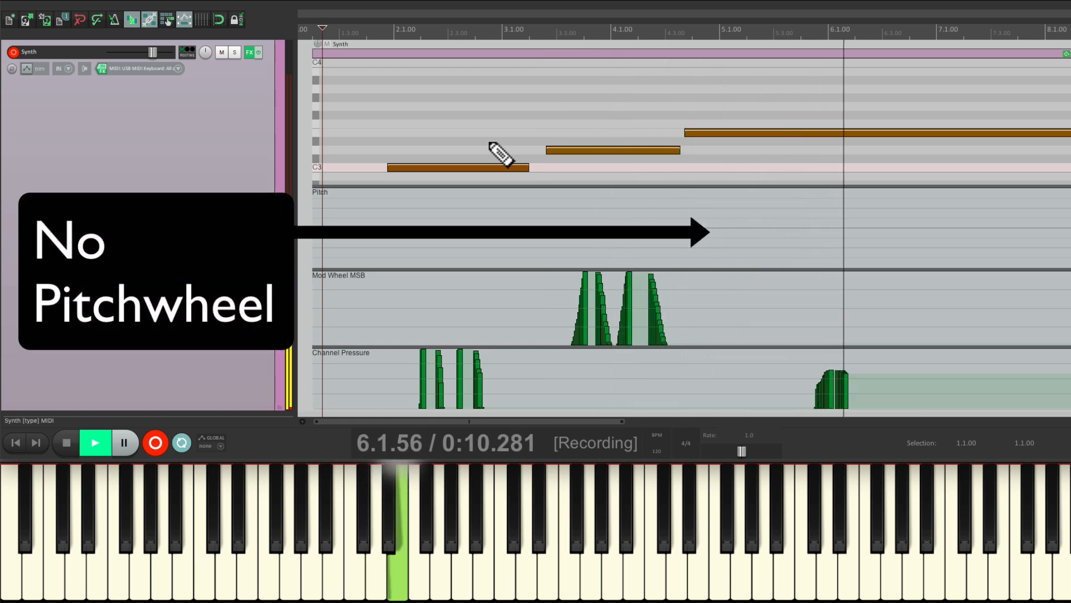
key("space")
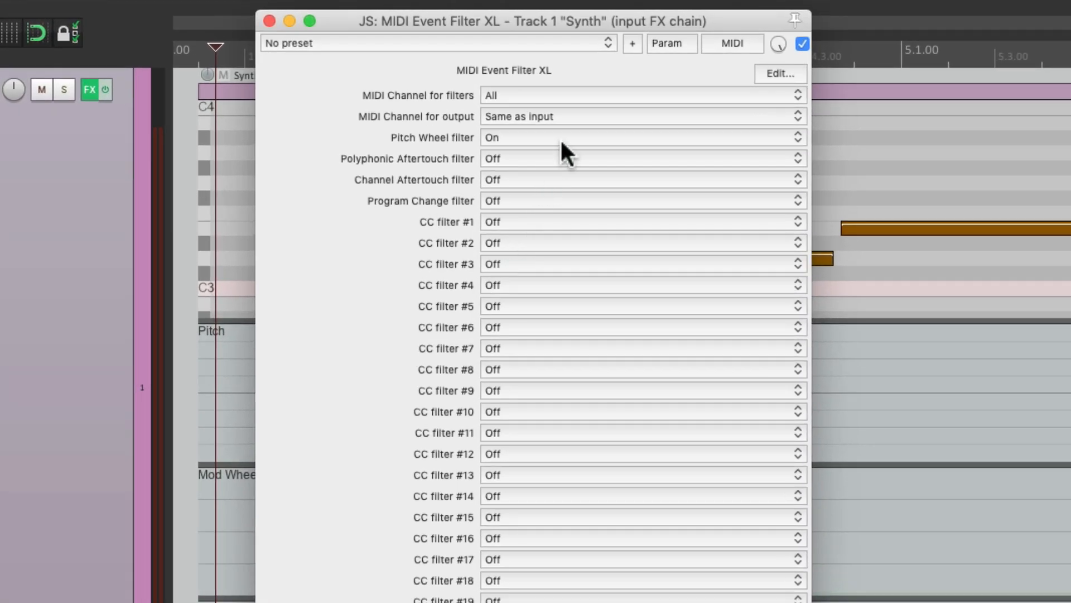
Step: Set the Pitch Wheel filter to Off and the Channel Aftertouch filter to On
left_click(532, 136)
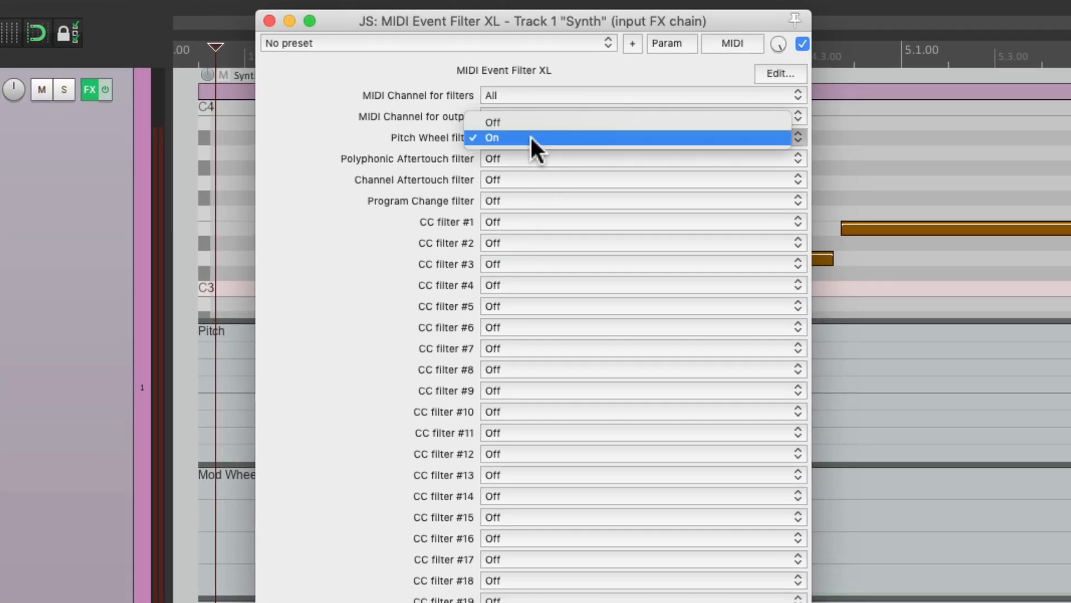
left_click(529, 122)
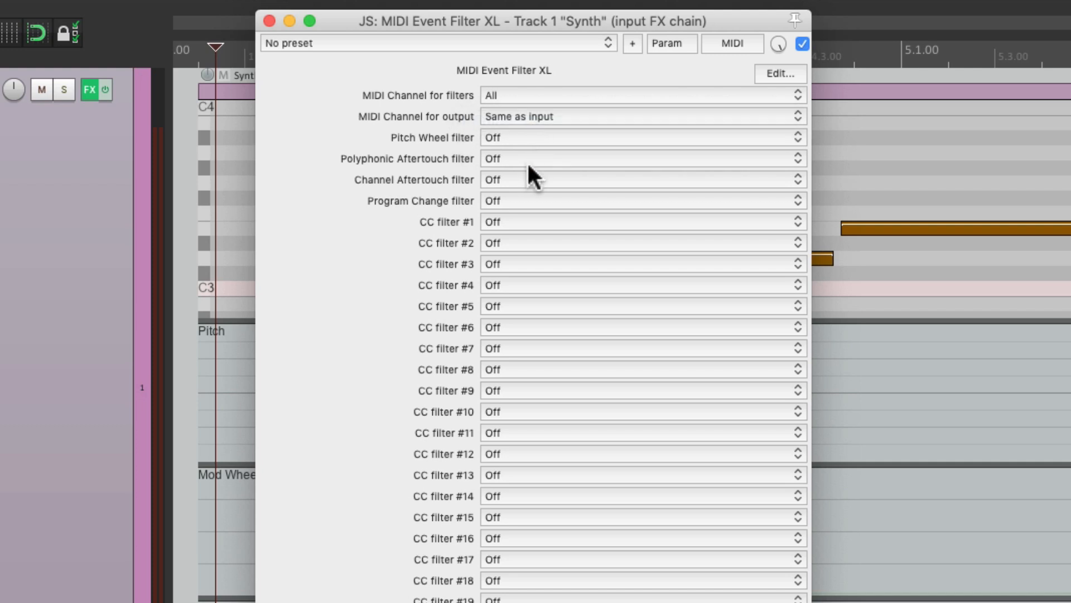
left_click(522, 179)
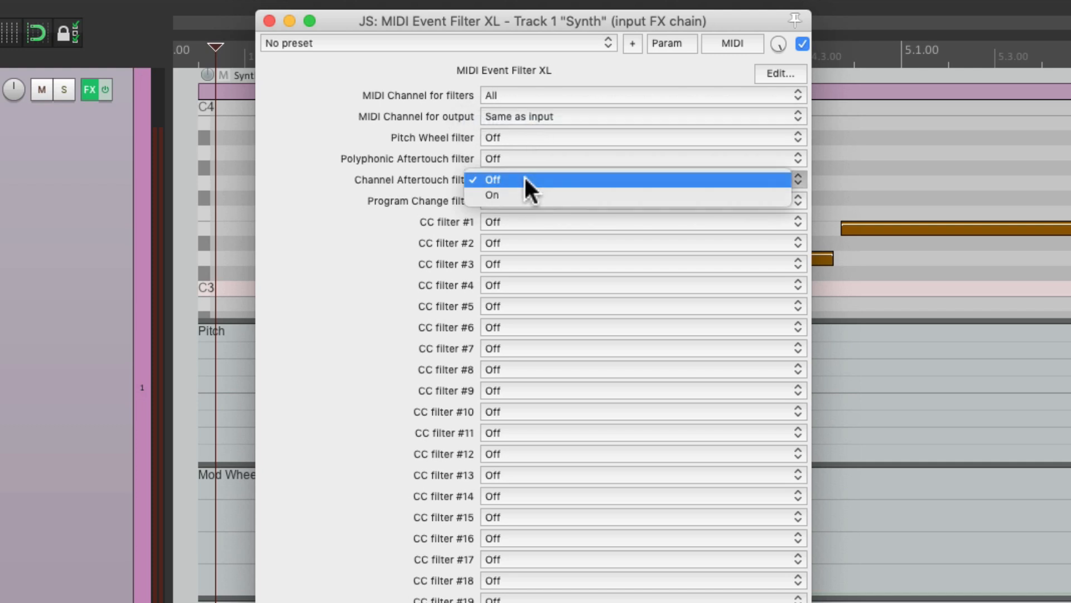
left_click(534, 195)
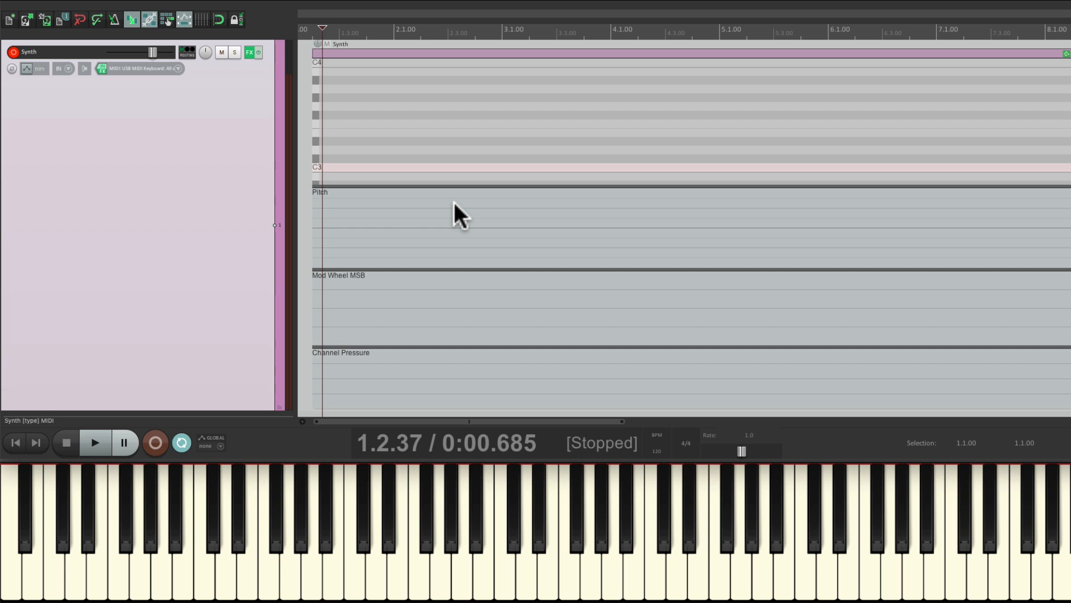
Step: Record and stop a test take capturing notes, pitch wheel and mod wheel without channel pressure
key("ctrl+r")
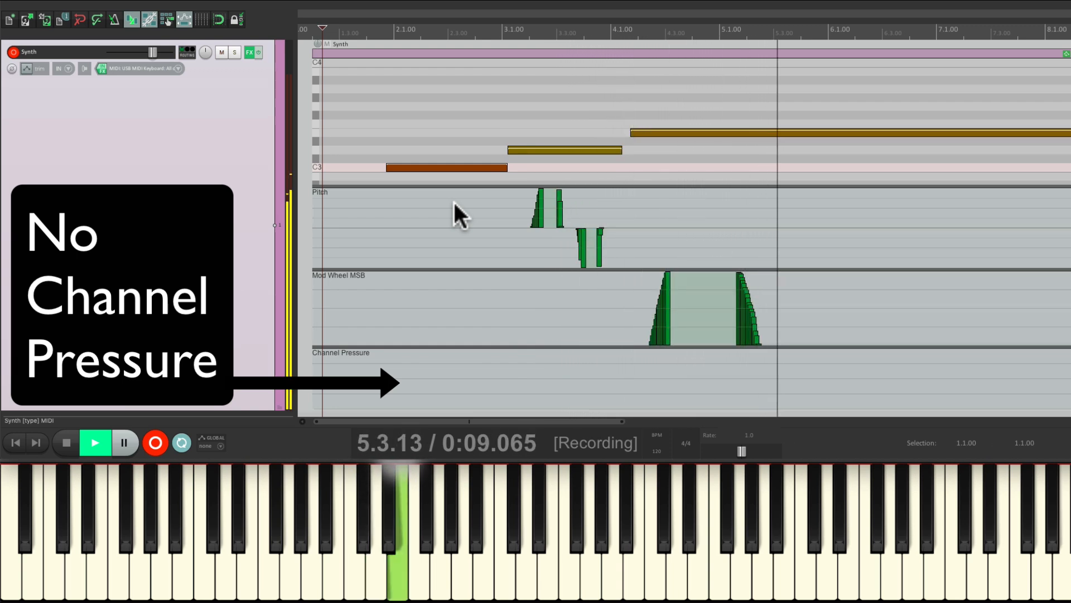
key("space")
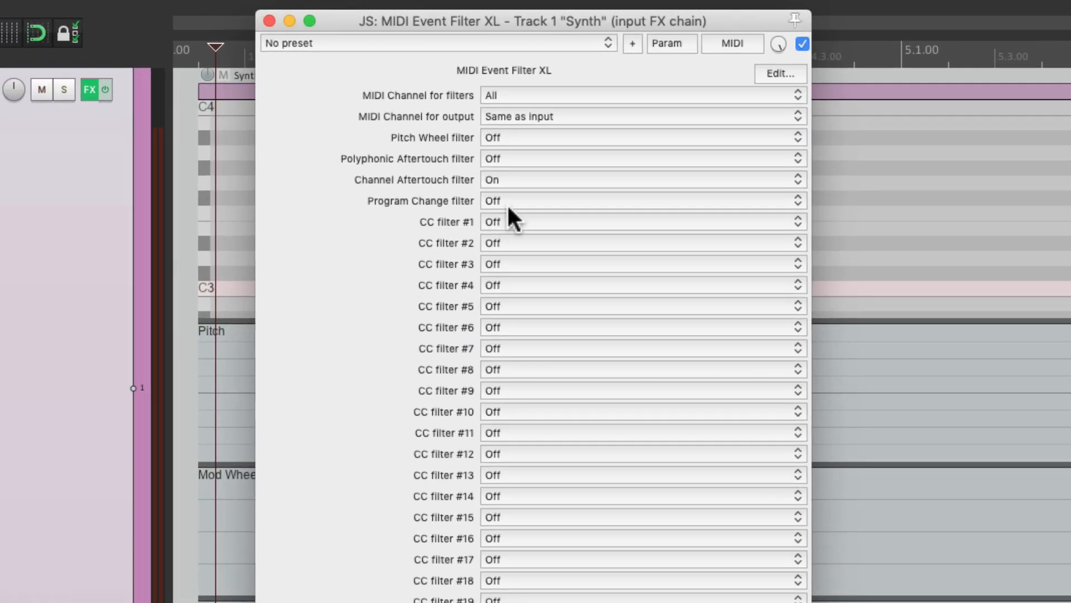
Step: Set Channel Aftertouch filtering to Off and CC filter #1 to controller 1, the mod wheel
left_click(529, 180)
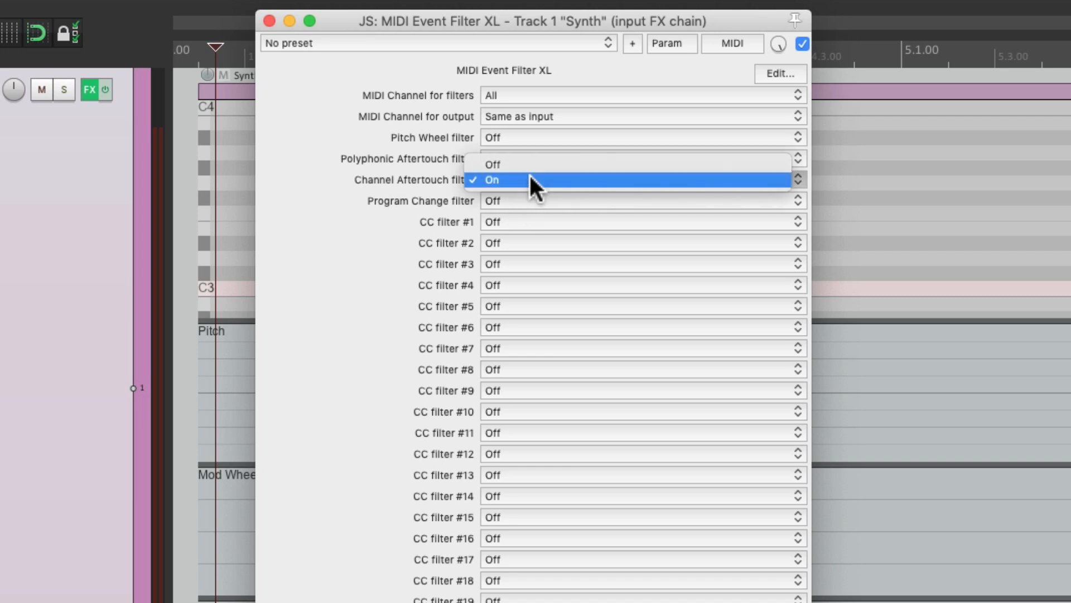
left_click(534, 164)
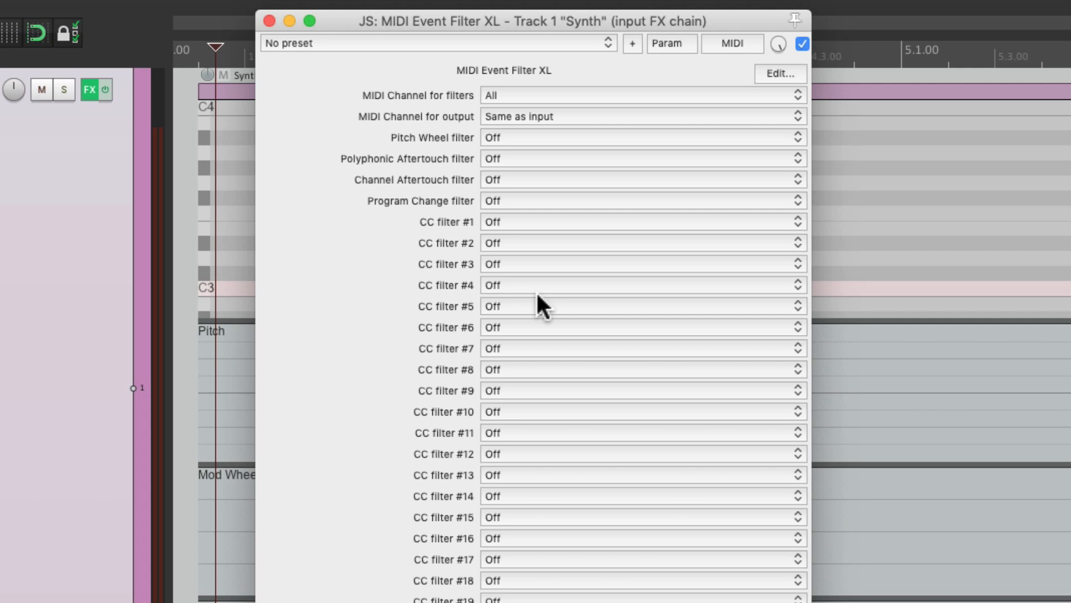
left_click(529, 221)
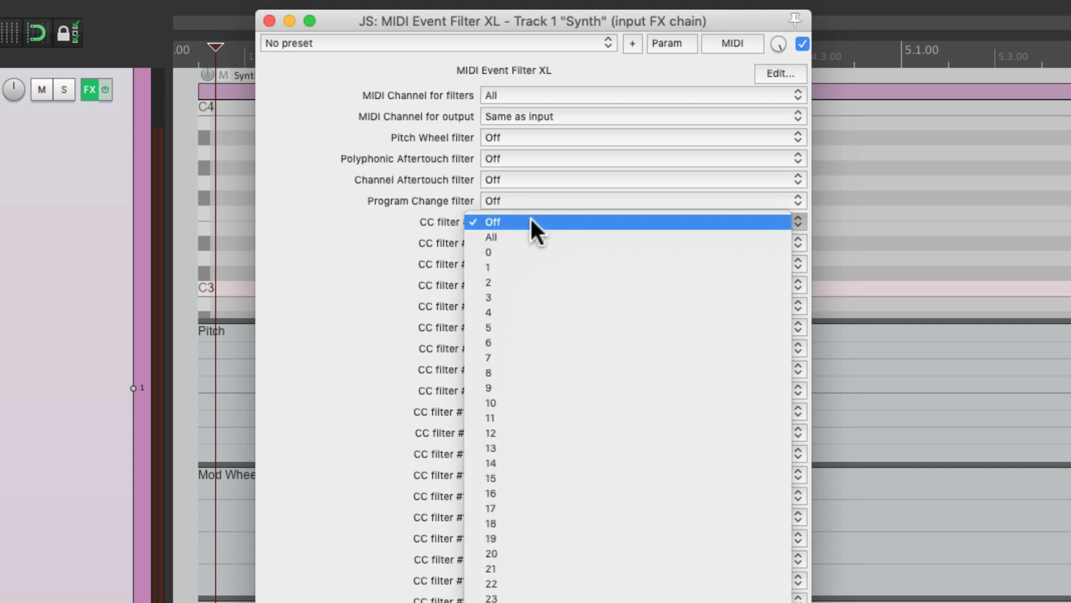
left_click(536, 267)
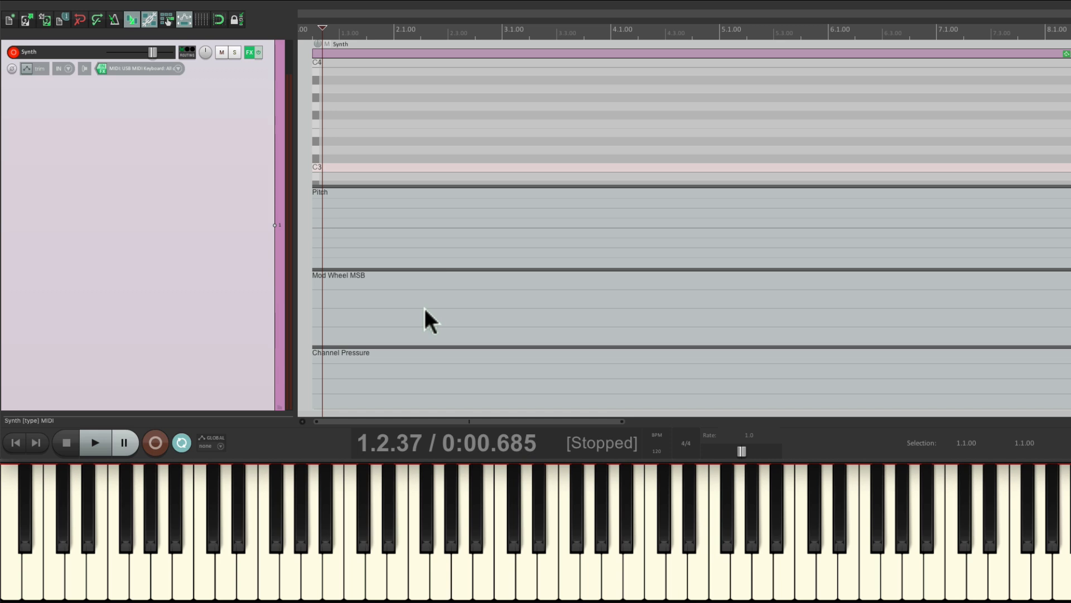
Step: Record and stop a test take capturing pitch wheel and channel pressure without mod wheel
key("ctrl+r")
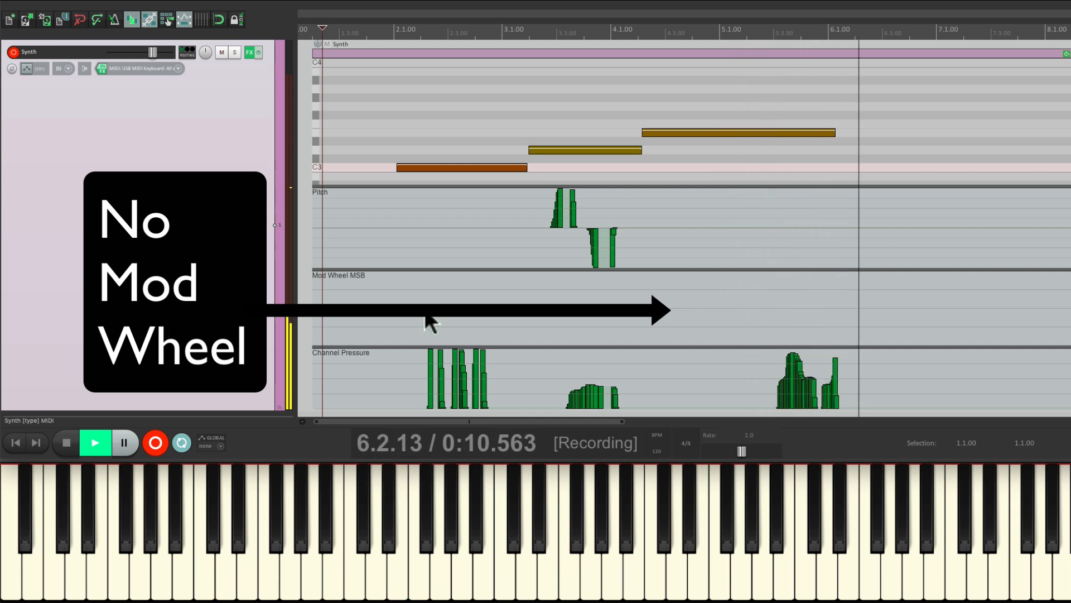
key("space")
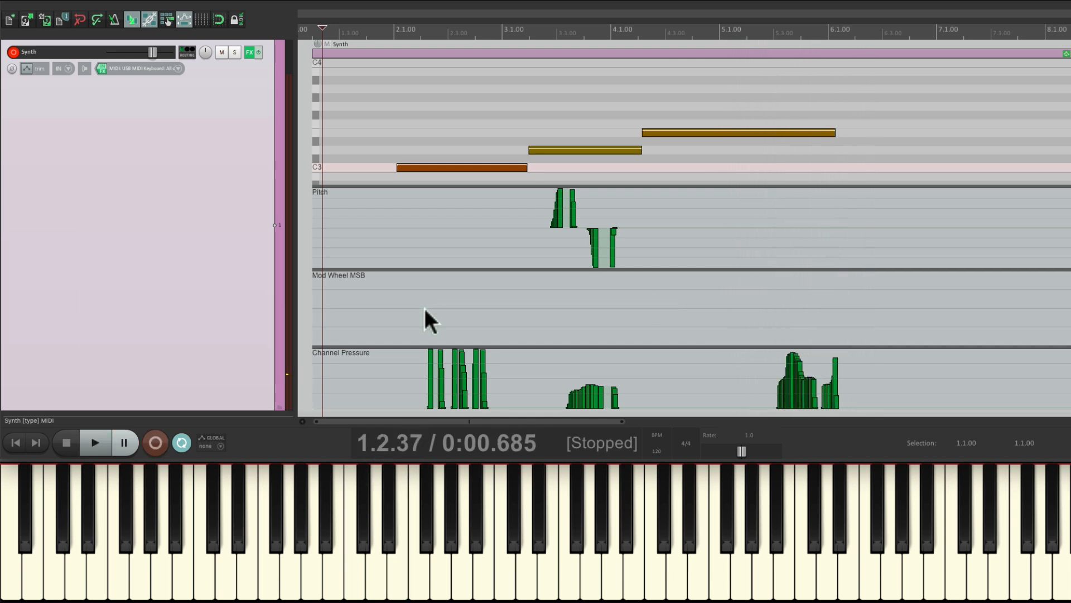